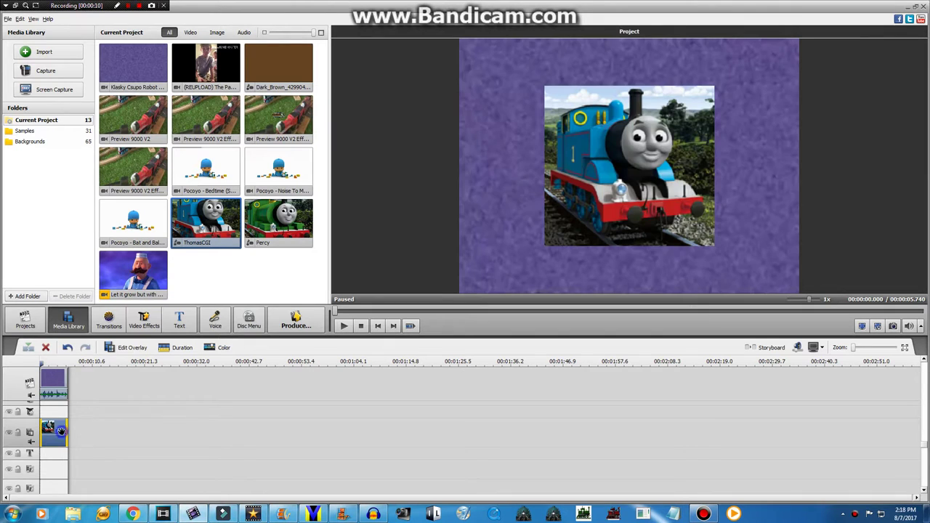
- Shrink the Thomas overlay picture to a small thumbnail and place it in the lower-left corner of the video frame
right_click(64, 430)
left_click(94, 354)
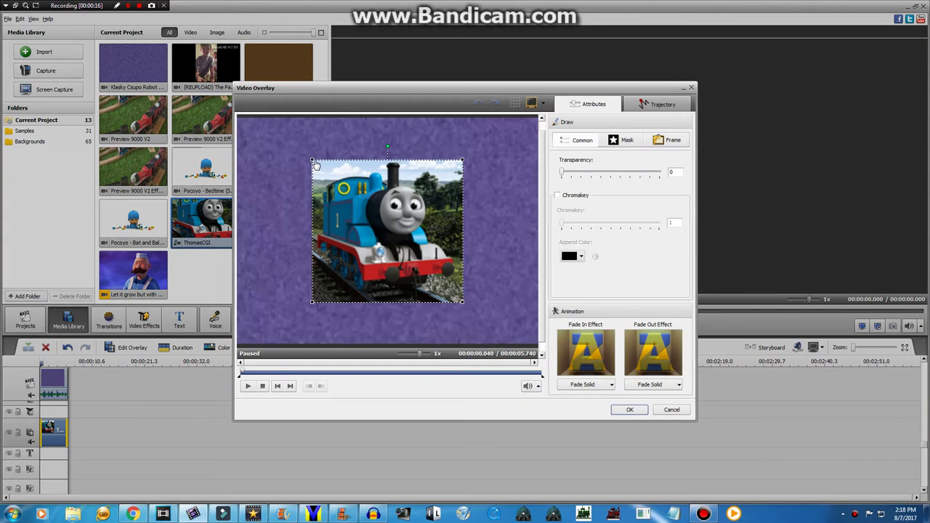
left_click_drag(316, 166, 347, 193)
left_click_drag(369, 236, 260, 313)
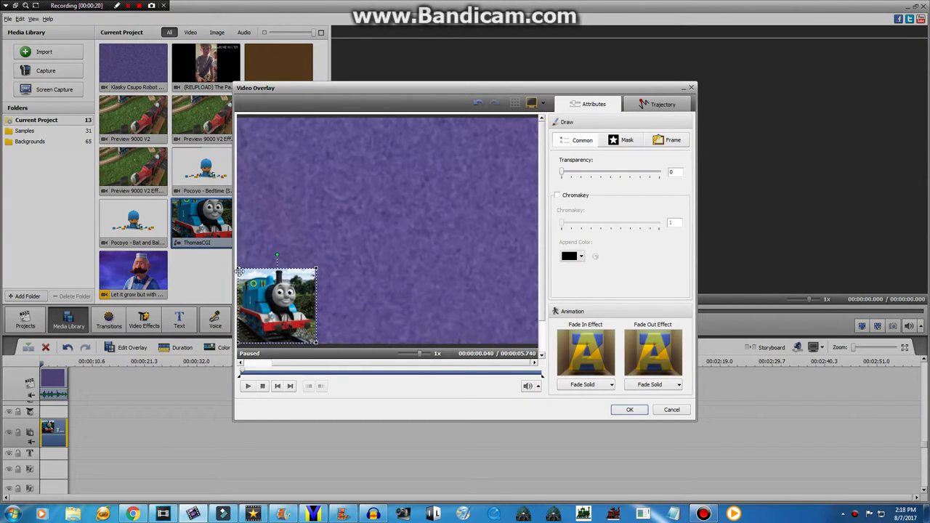
left_click_drag(240, 272, 248, 309)
- Preview the overlay in short stretches, nudge the Thomas picture into the frame's lower-left corner, and accept the overlay settings
left_click(246, 386)
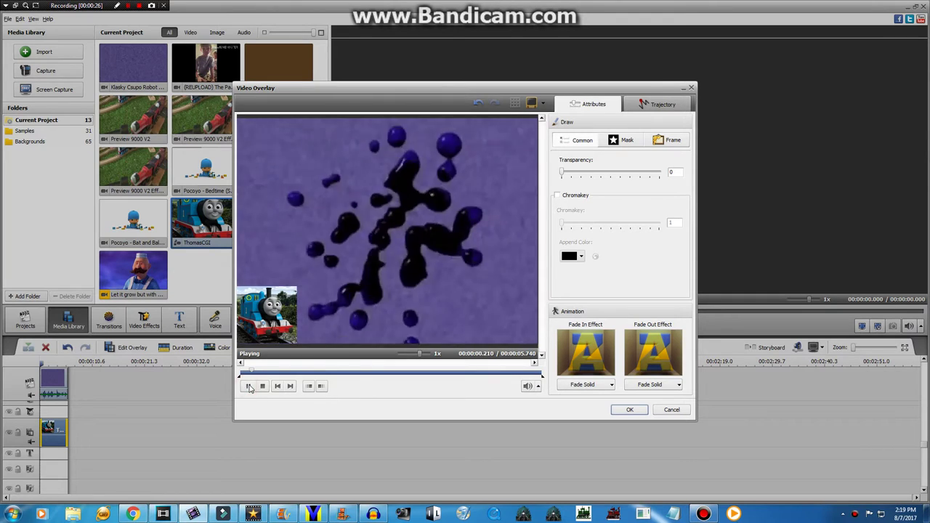
left_click(246, 386)
left_click_drag(254, 325, 254, 326)
left_click(245, 387)
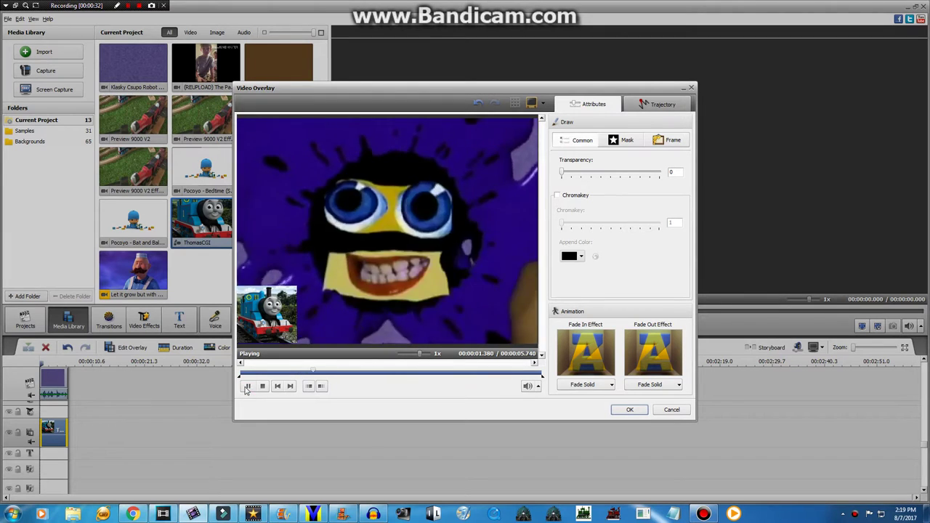
left_click(245, 387)
left_click_drag(246, 316, 244, 316)
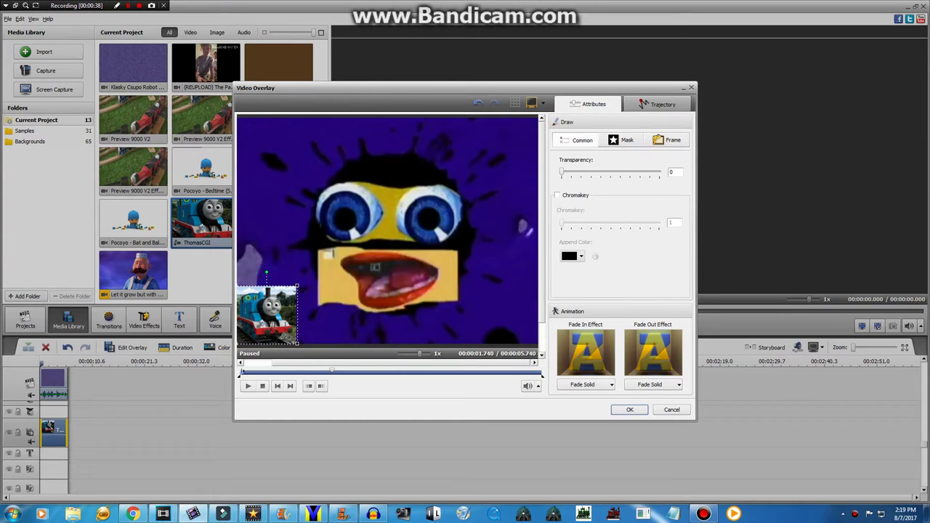
left_click(248, 386)
left_click(248, 385)
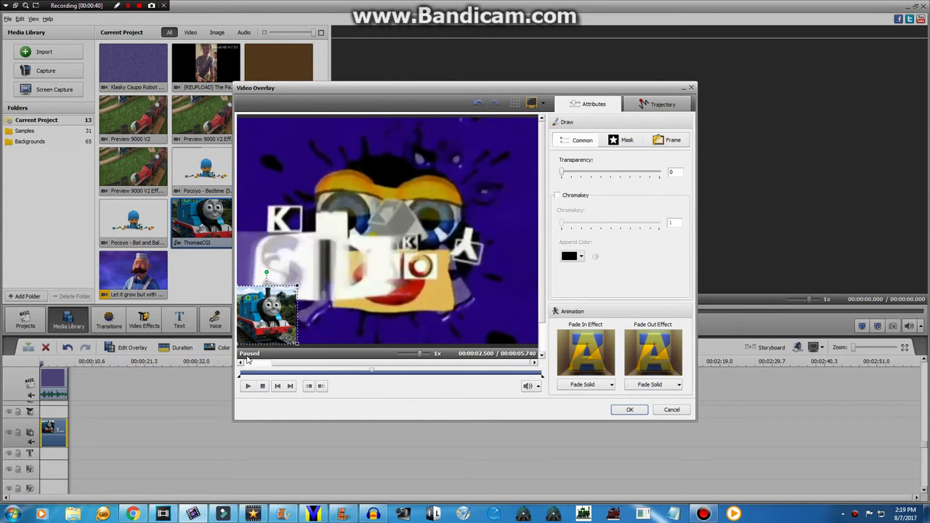
left_click_drag(257, 317, 258, 319)
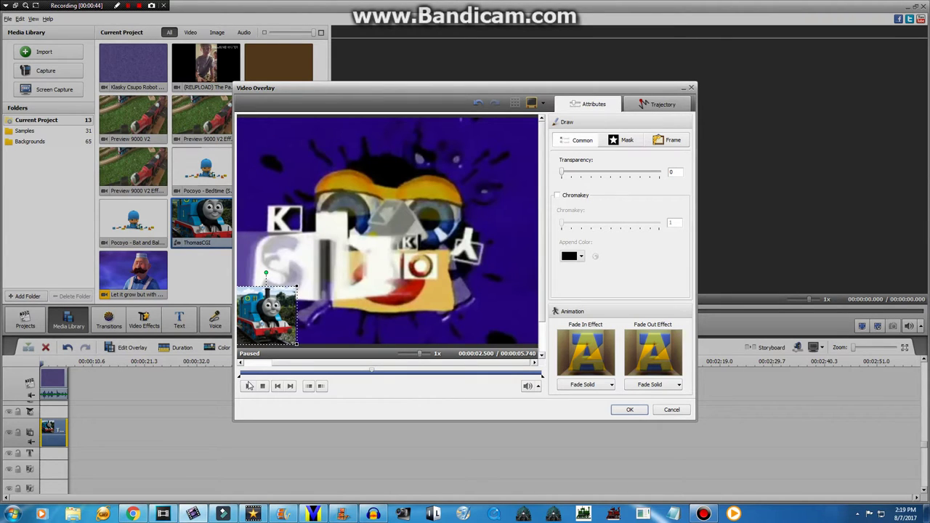
left_click_drag(252, 330, 254, 331)
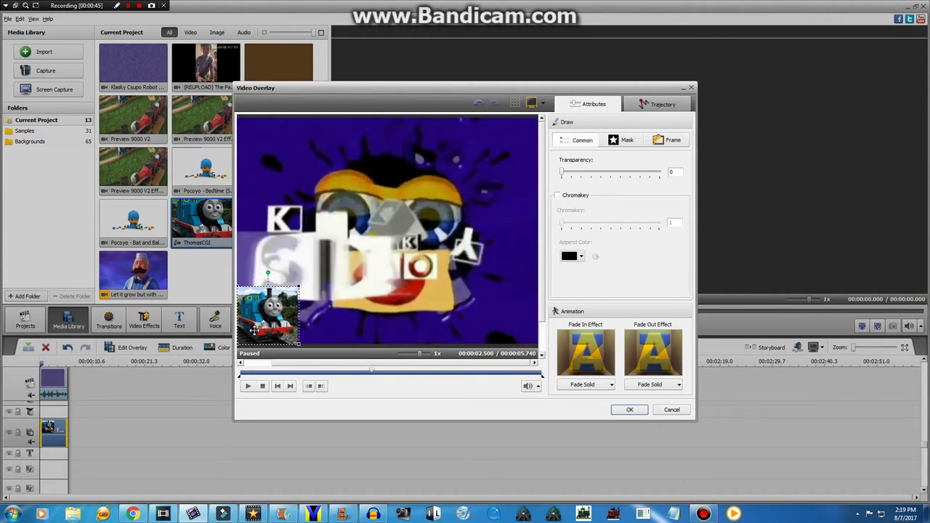
left_click(247, 386)
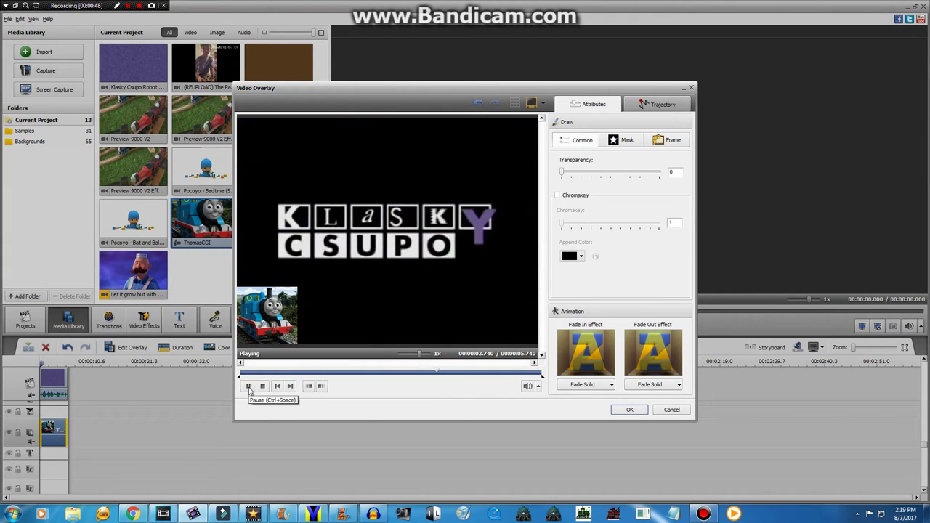
left_click(629, 409)
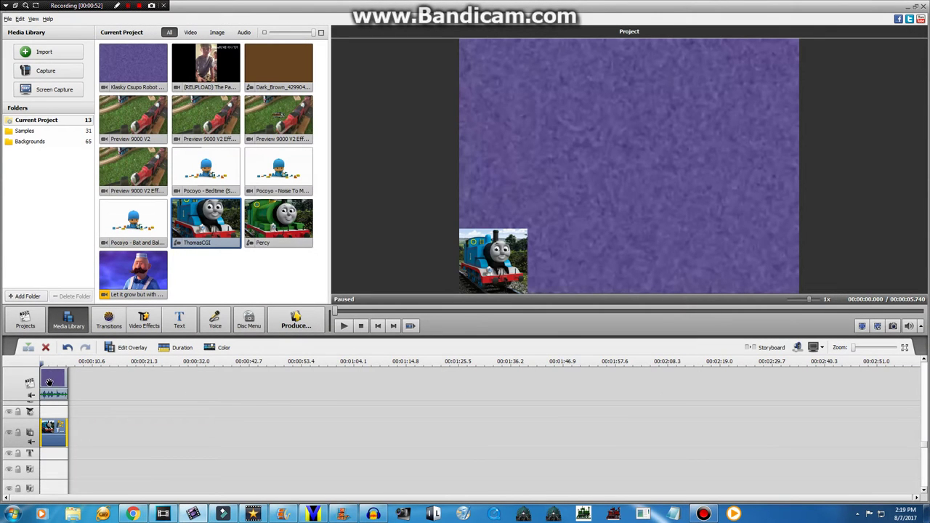
- Apply a color correction with hue 180 to the Klasky Csupo clip on the main video track
left_click(49, 381)
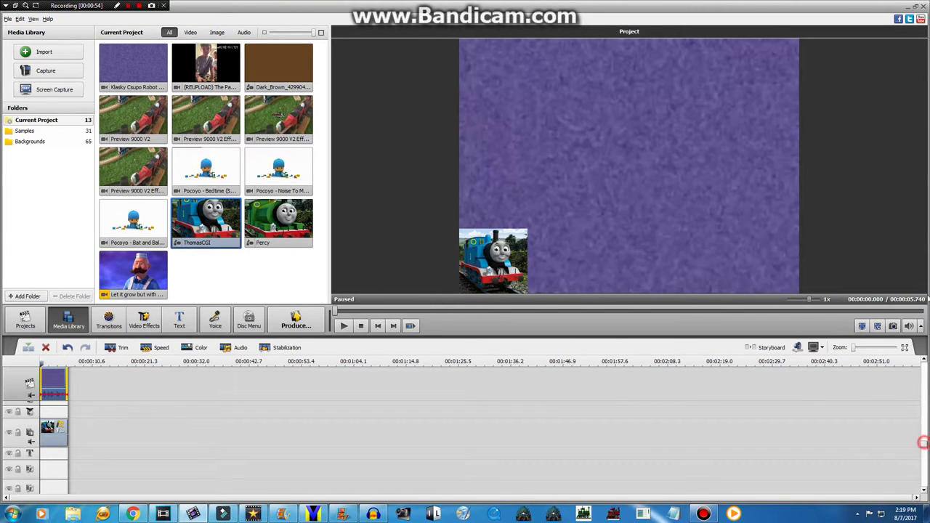
key("Delete")
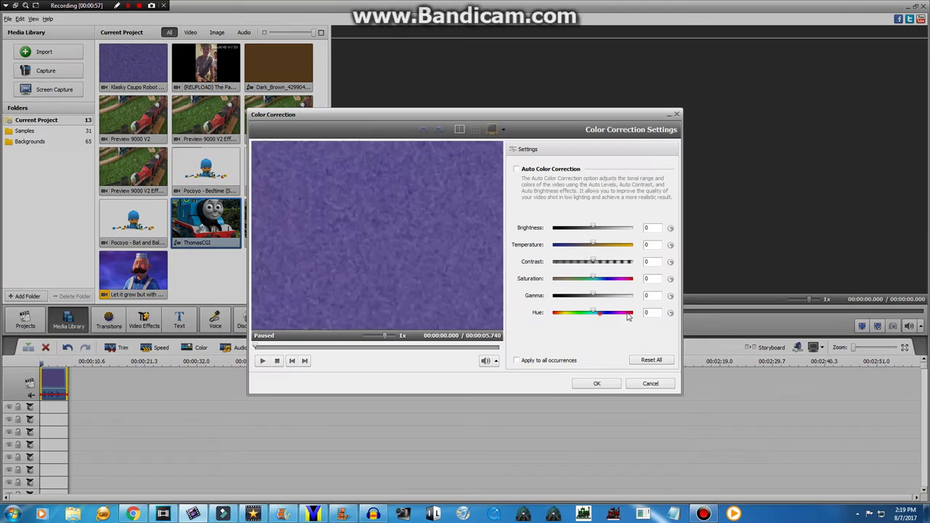
left_click(628, 313)
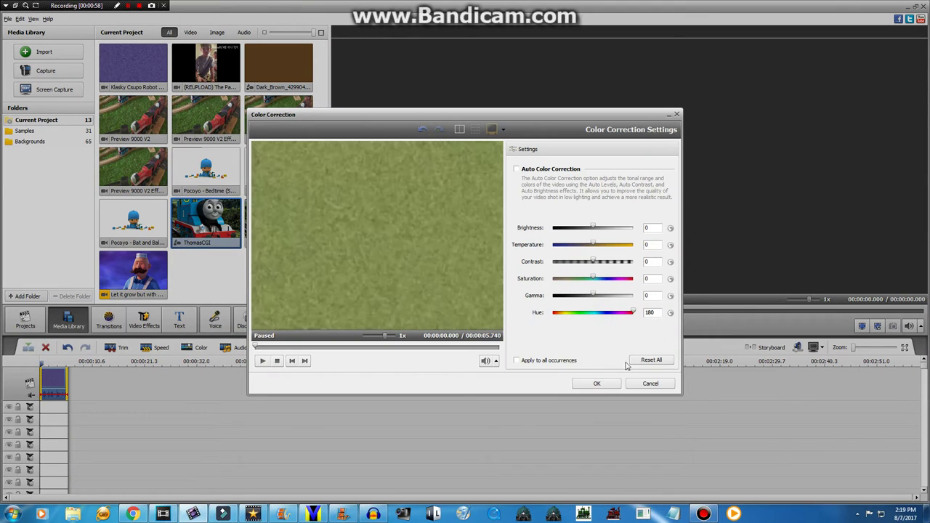
left_click(590, 385)
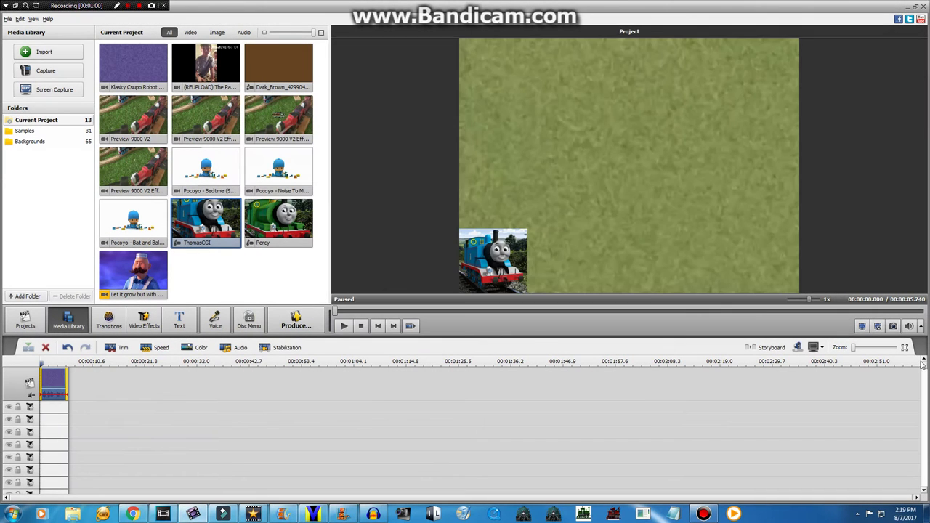
- Add the Color Exchange video effect from the Special category to the first effect track beneath the main clip
left_click(144, 319)
left_click(206, 221)
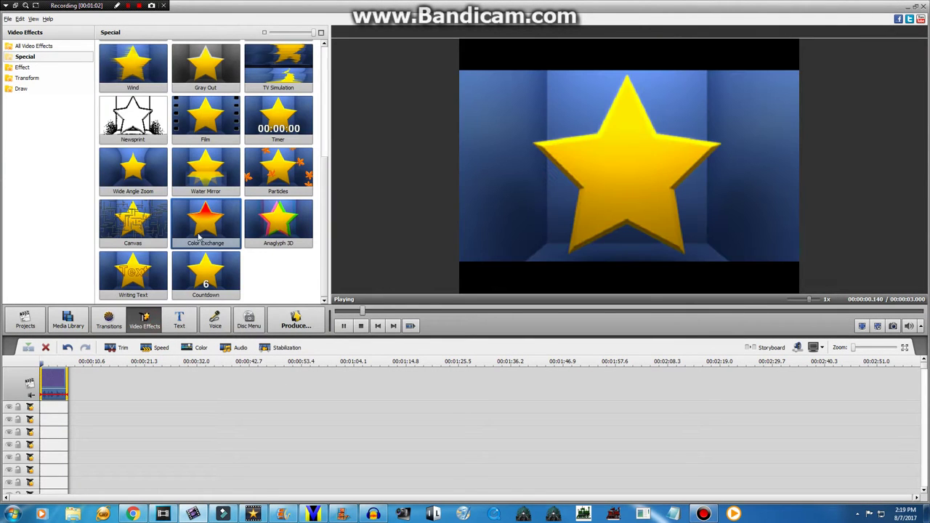
left_click_drag(205, 222, 67, 419)
- Set the Color Exchange effect to black for Color 1 and sky blue for Color 2, checking mid-clip frames before accepting
right_click(46, 411)
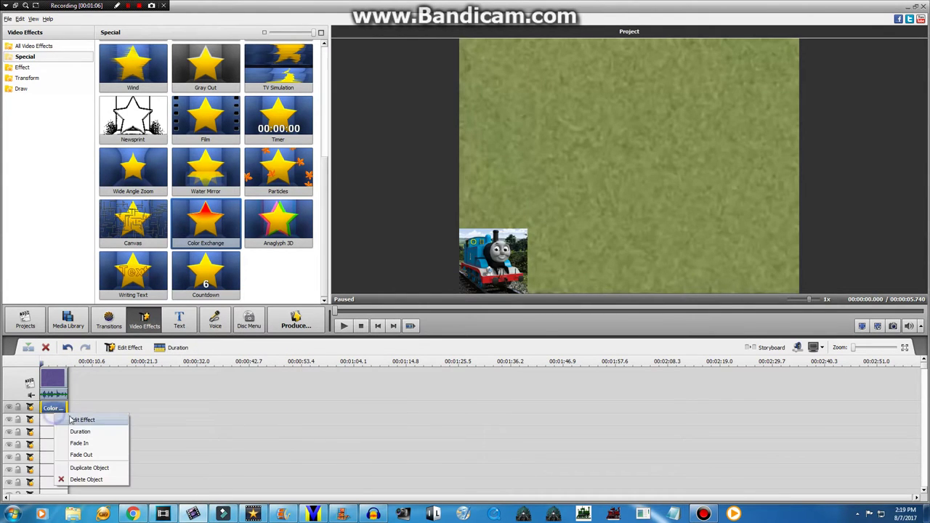
left_click(71, 418)
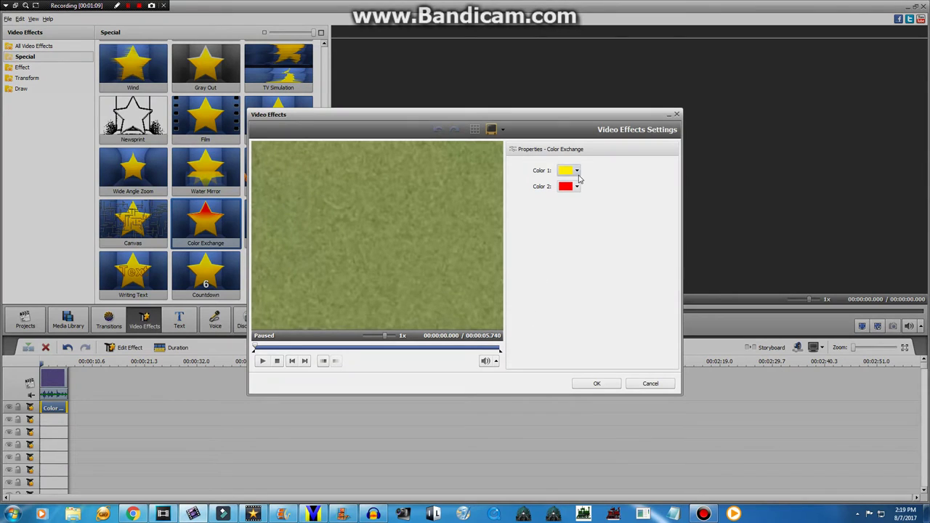
left_click(575, 171)
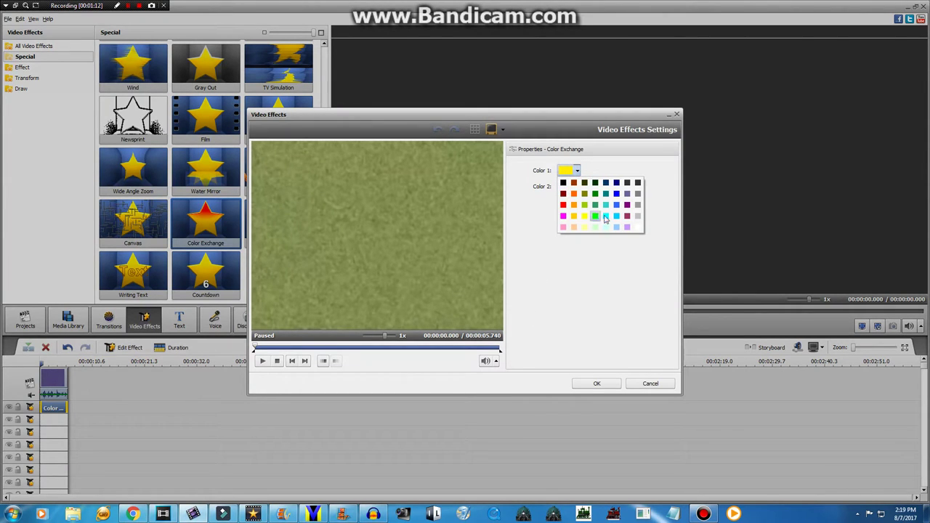
left_click(562, 182)
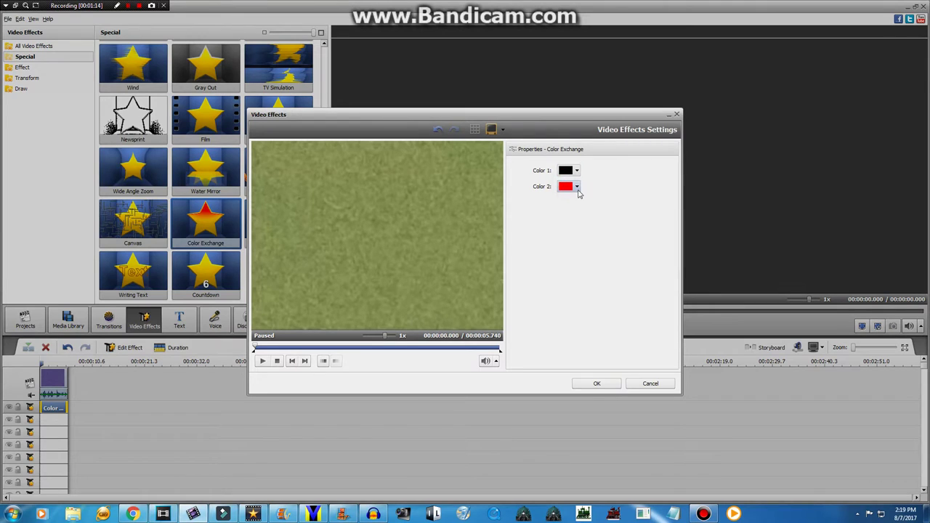
left_click(577, 187)
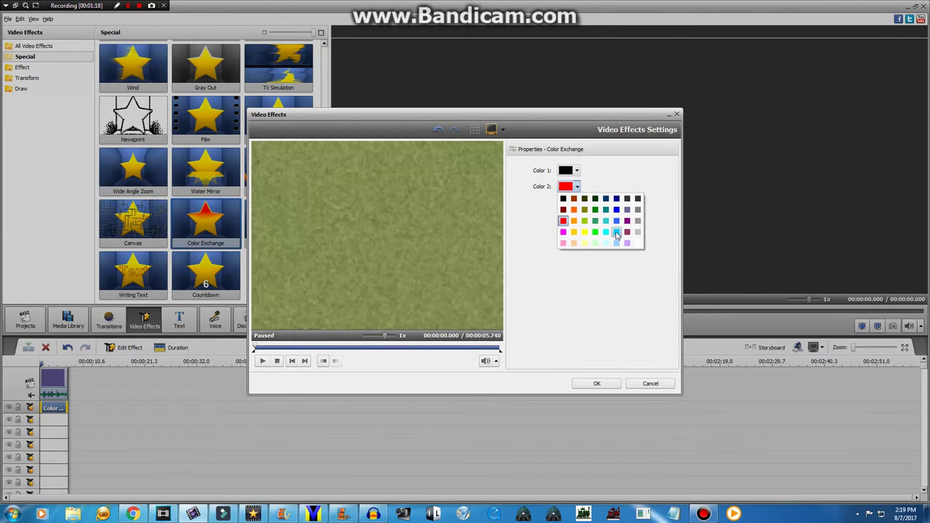
left_click(616, 232)
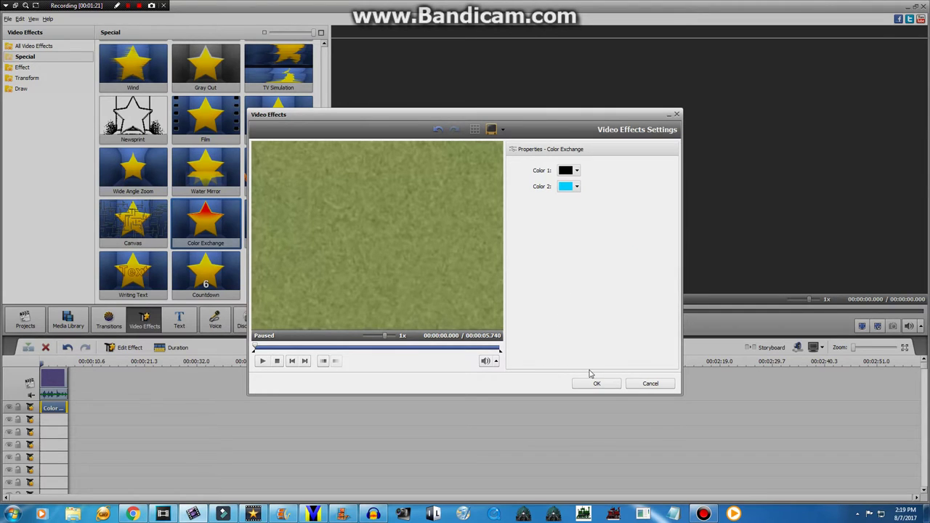
left_click(363, 350)
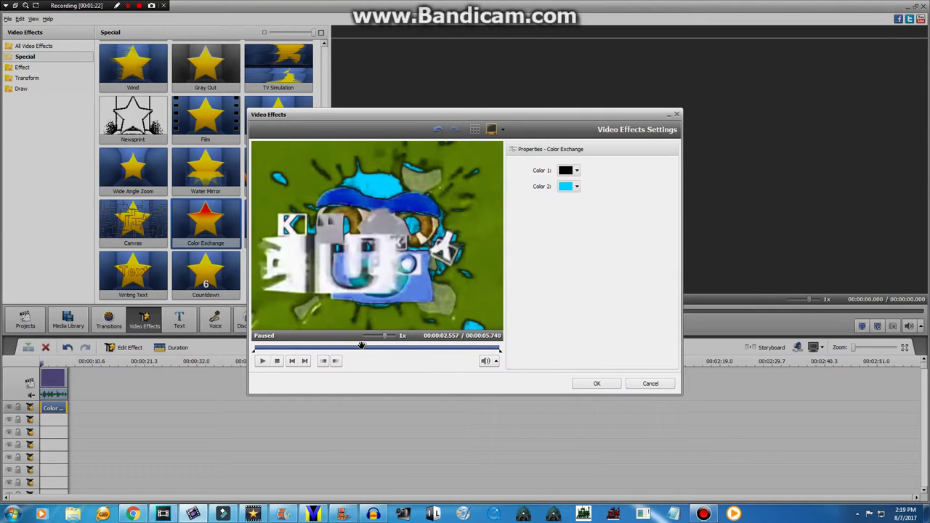
left_click_drag(361, 345, 335, 354)
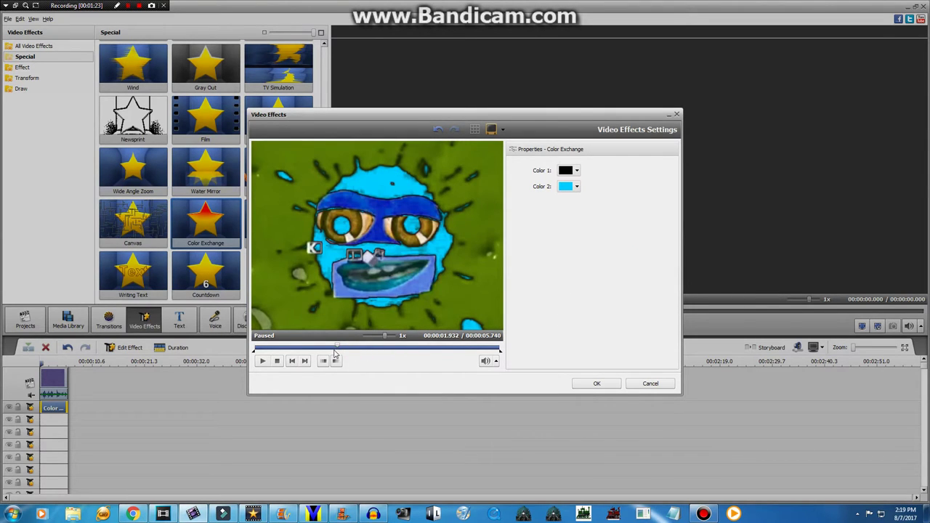
left_click(576, 382)
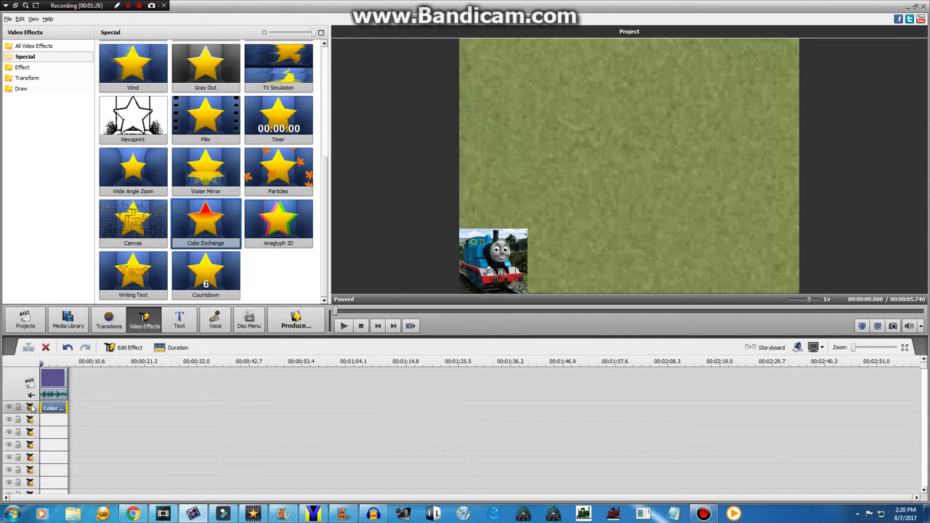
- Duplicate the Color Exchange effect onto the second effect track, with Color 1 sampled from the olive-green background and Color 2 white
right_click(45, 409)
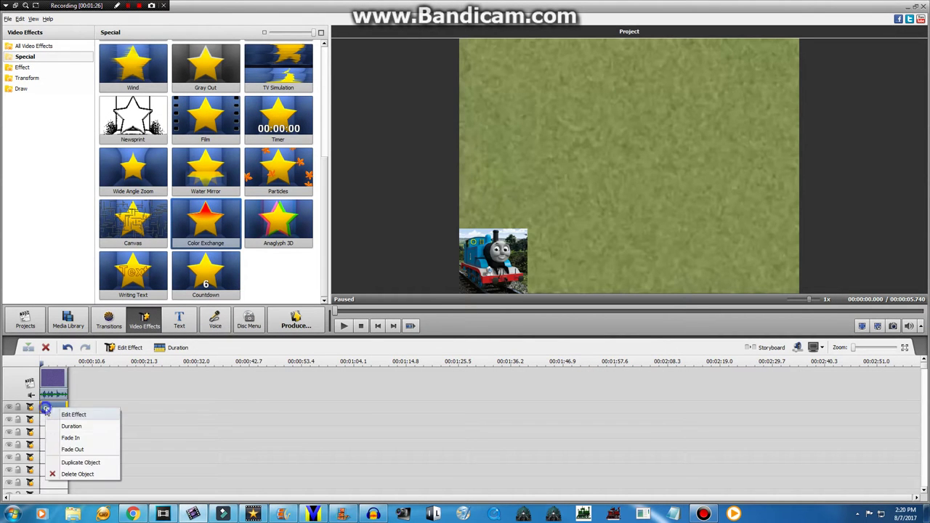
left_click(80, 462)
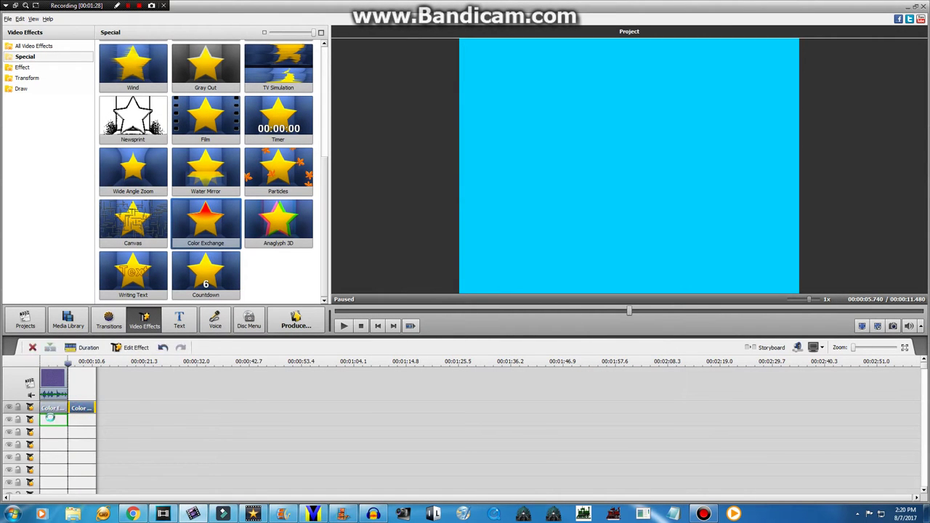
right_click(50, 419)
left_click(101, 424)
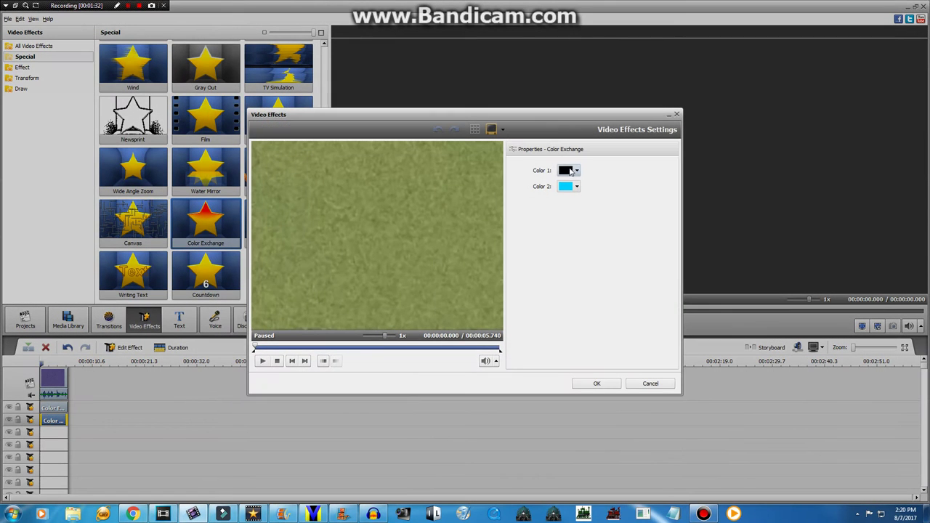
left_click(570, 170)
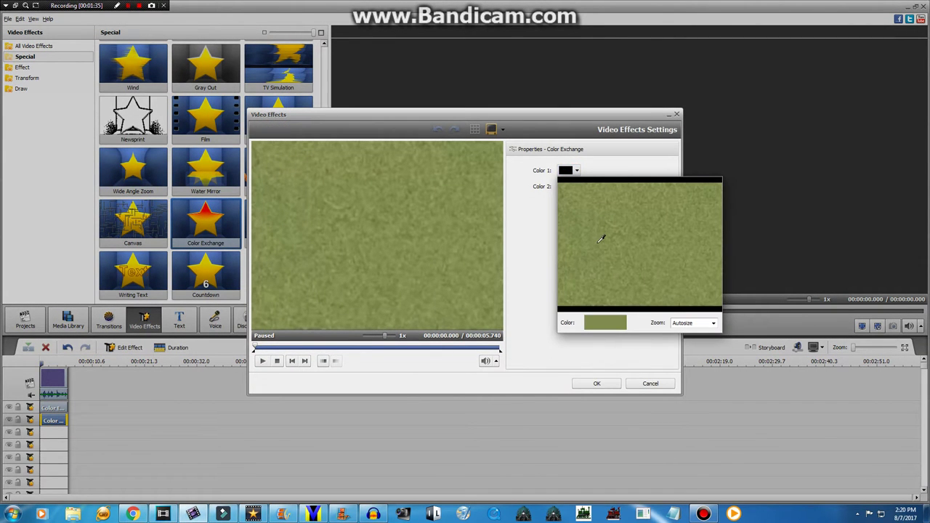
left_click(640, 208)
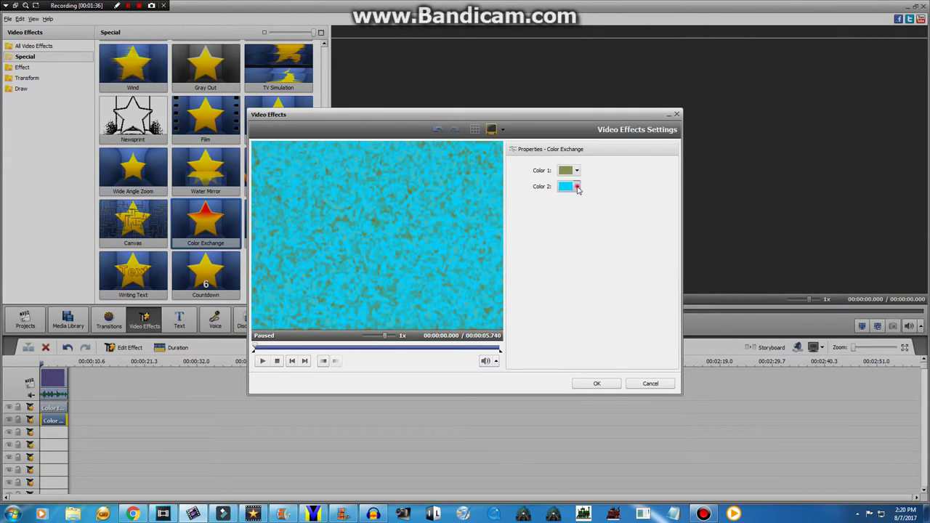
left_click(578, 186)
left_click(638, 245)
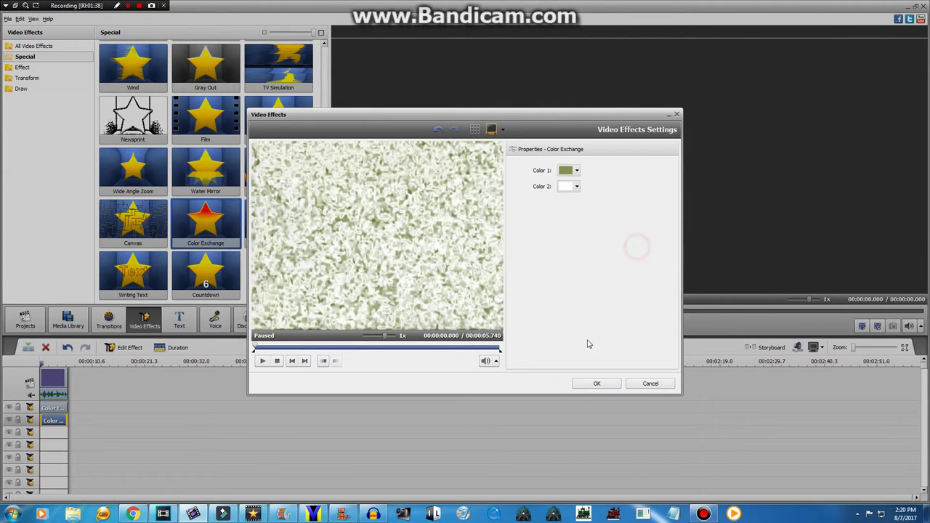
left_click(596, 384)
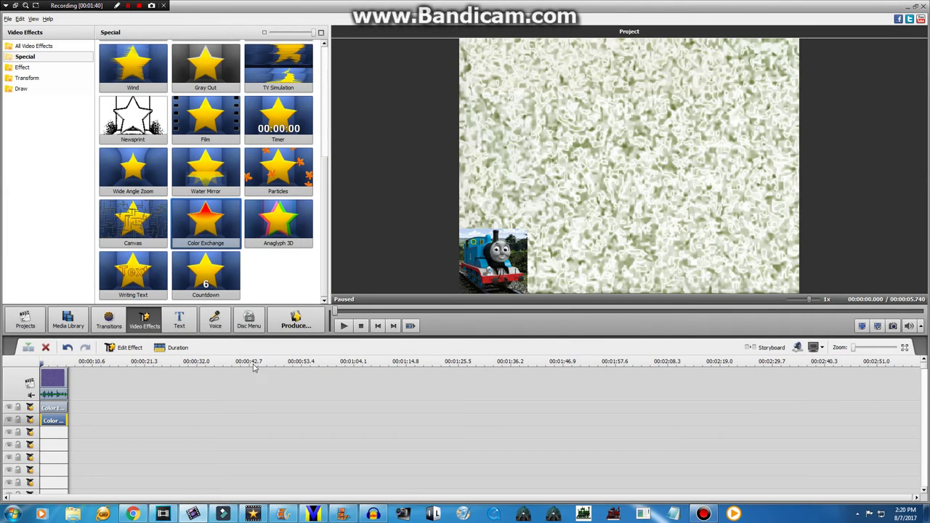
- Adjust the Pitch Shift rate in the main clip's audio effects and accept the audio correction
right_click(58, 381)
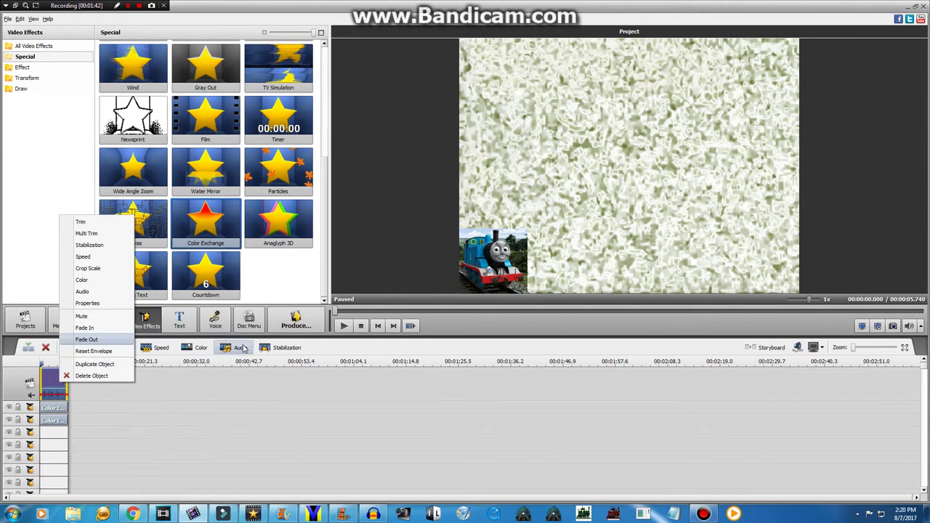
left_click(92, 375)
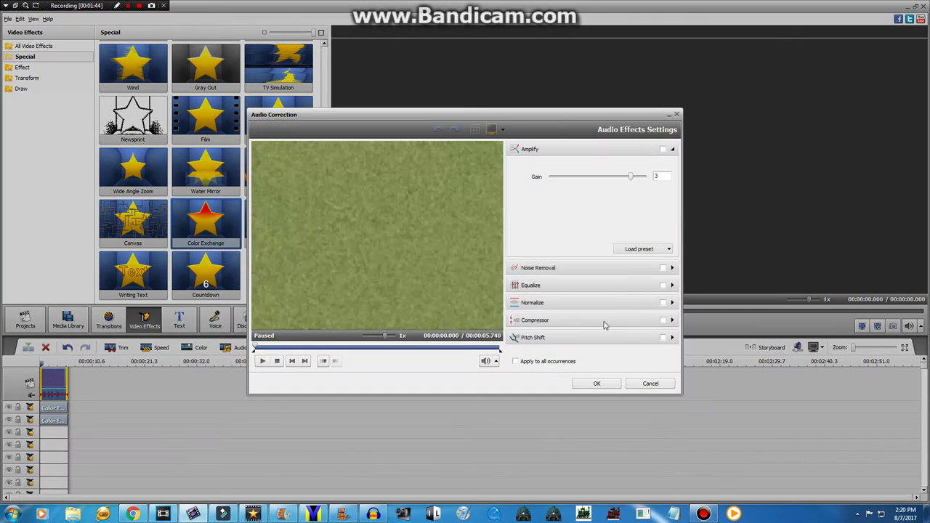
left_click(603, 322)
left_click(584, 333)
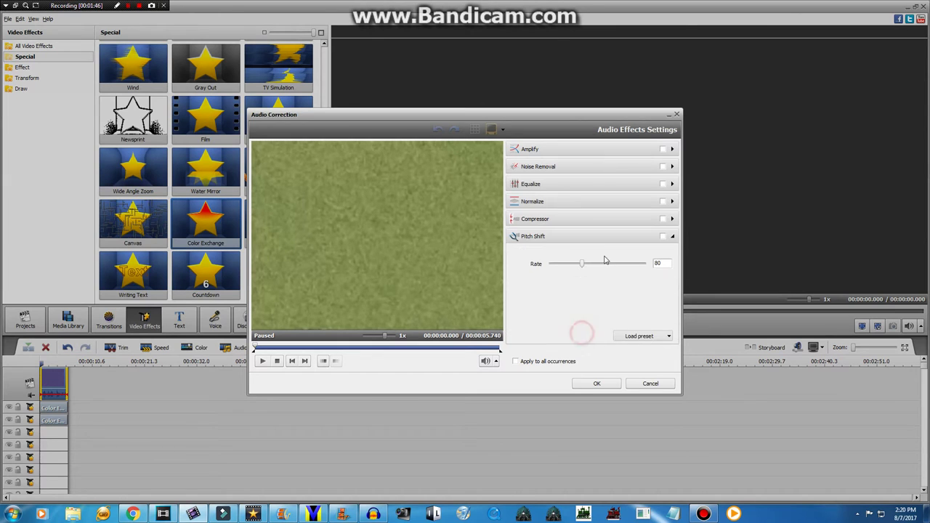
left_click_drag(601, 263, 599, 271)
left_click(600, 382)
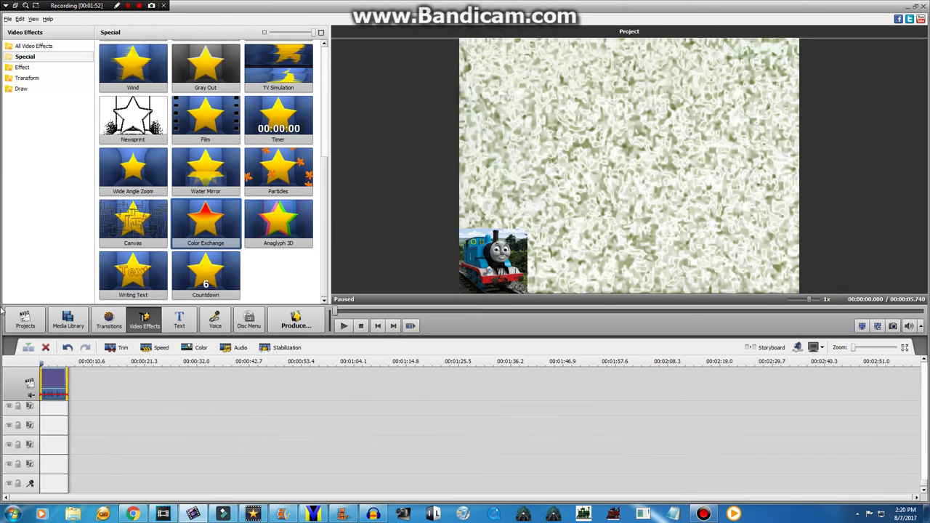
- Add the Klasky Csupo Robot clip from the media library as an audio object at the timeline start and move it to the second track beneath the main clip
left_click(24, 320)
left_click(77, 322)
left_click(232, 229)
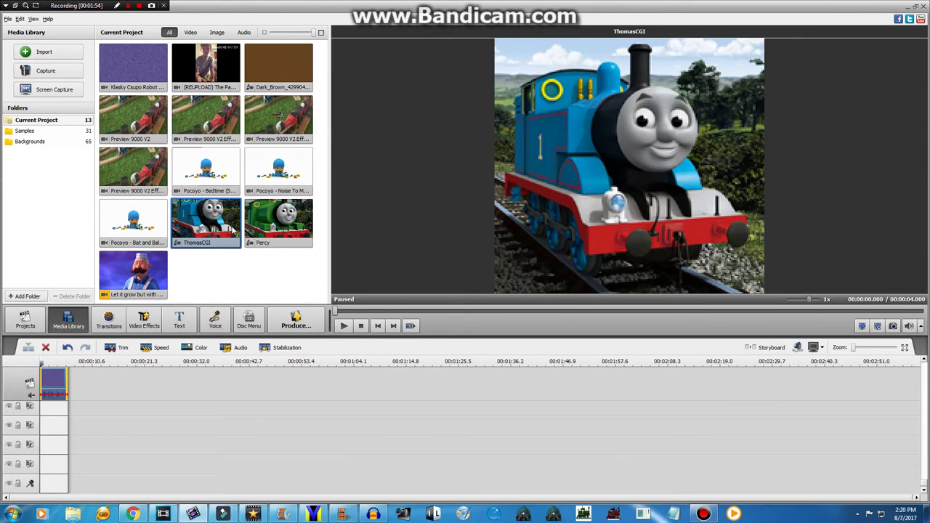
left_click_drag(141, 76, 49, 463)
right_click(48, 462)
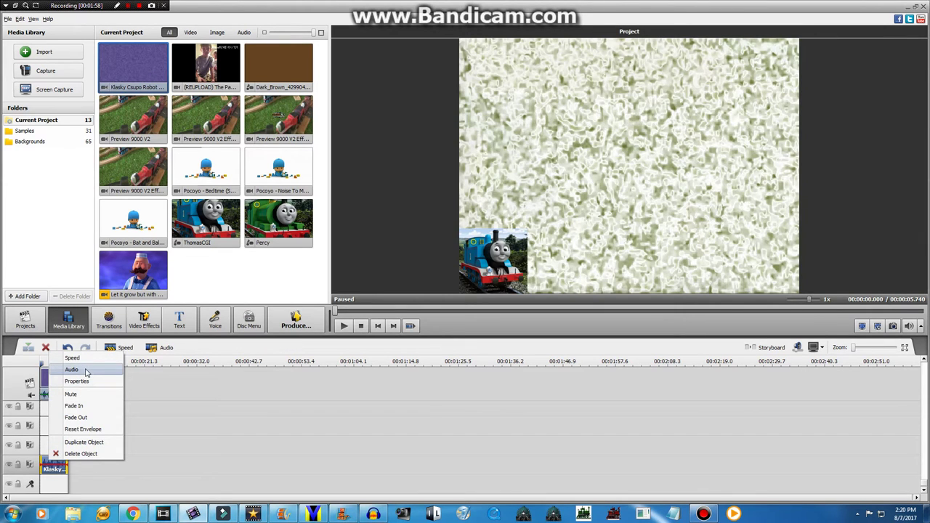
left_click(79, 370)
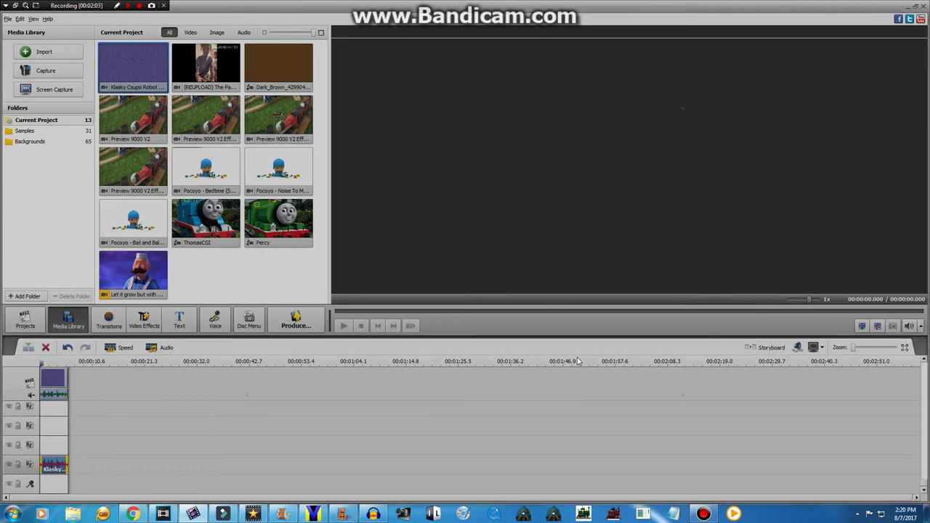
left_click(641, 405)
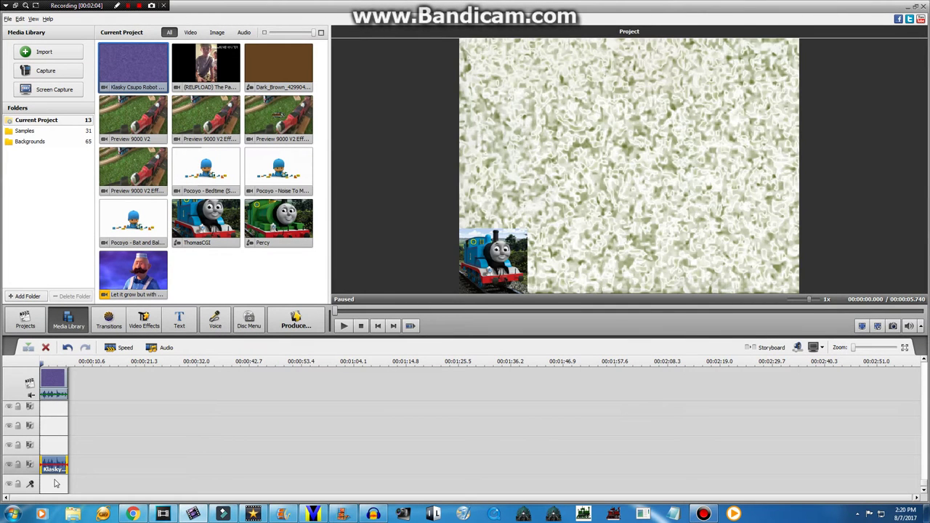
left_click_drag(53, 469, 54, 429)
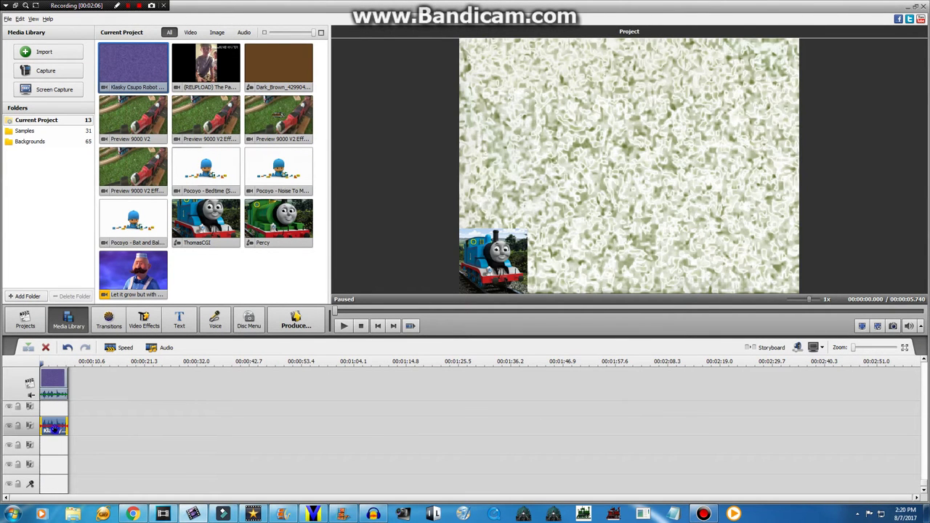
- Set the Pitch Shift rate of the audio clip on the second lower track to 158 and accept the audio correction
right_click(56, 429)
left_click(111, 352)
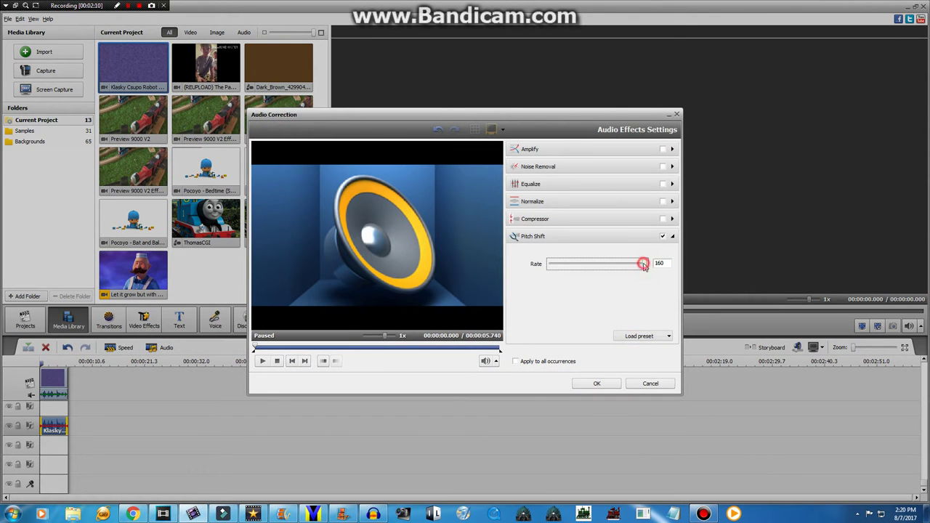
left_click_drag(643, 265, 642, 267)
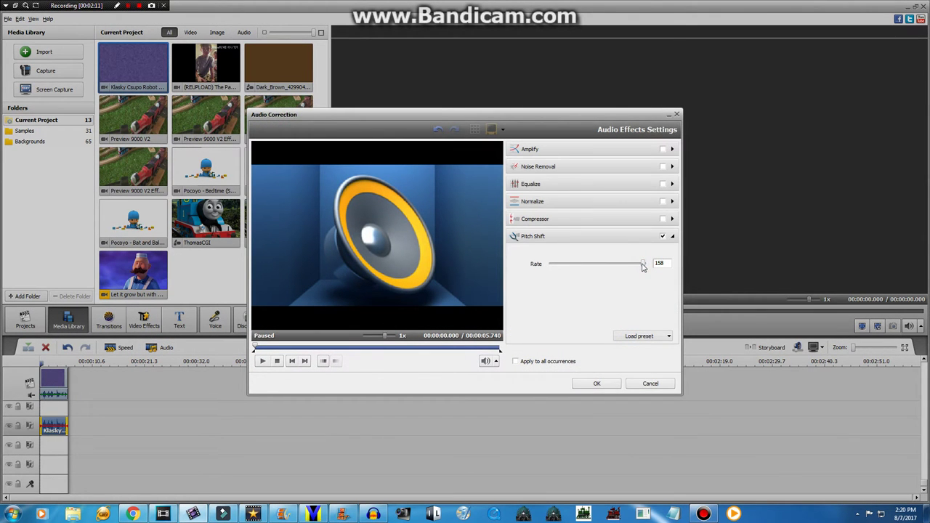
left_click(610, 388)
- Add another Klasky Csupo Robot audio copy on the track directly below, with a Pitch Shift rate of 129
left_click_drag(146, 86, 44, 451)
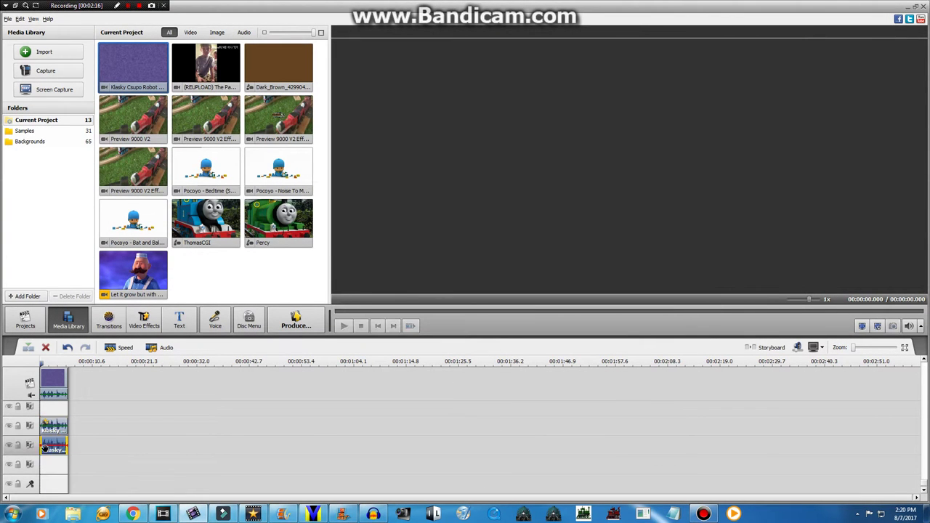
right_click(40, 450)
left_click(166, 348)
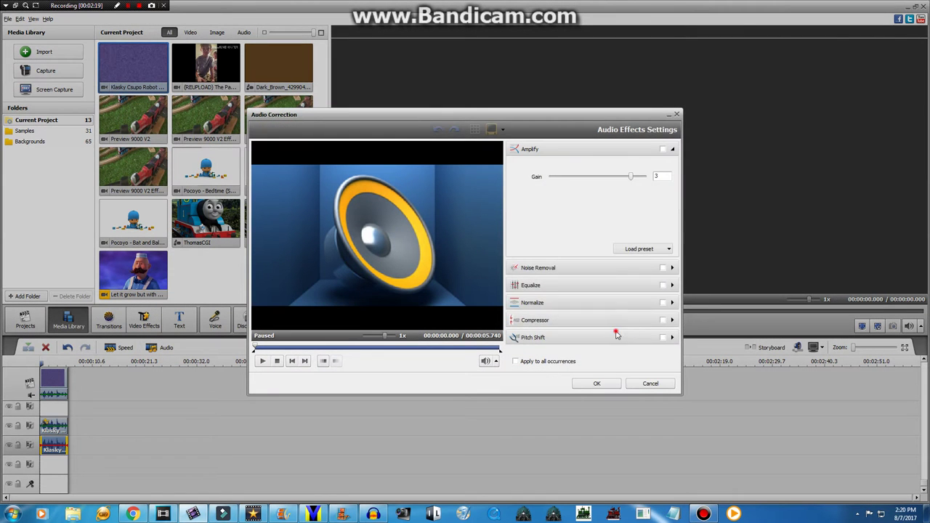
left_click(614, 332)
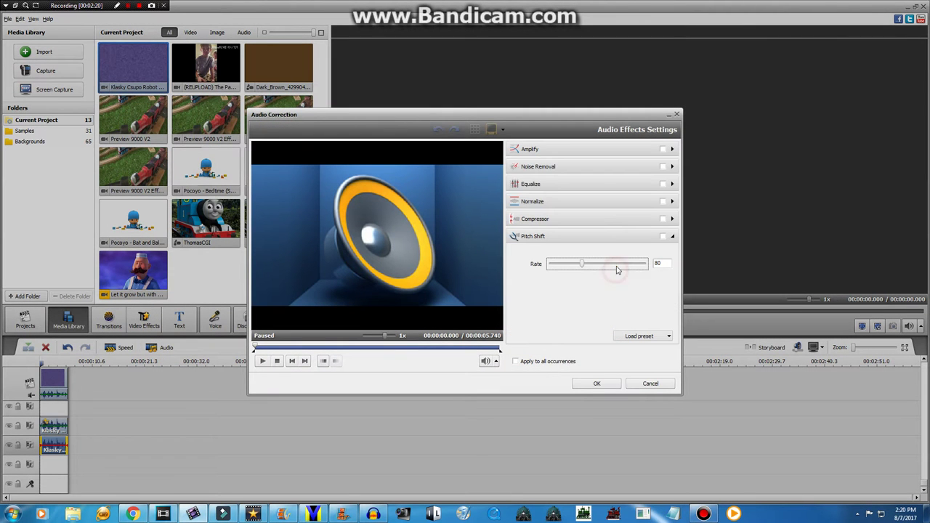
left_click(617, 264)
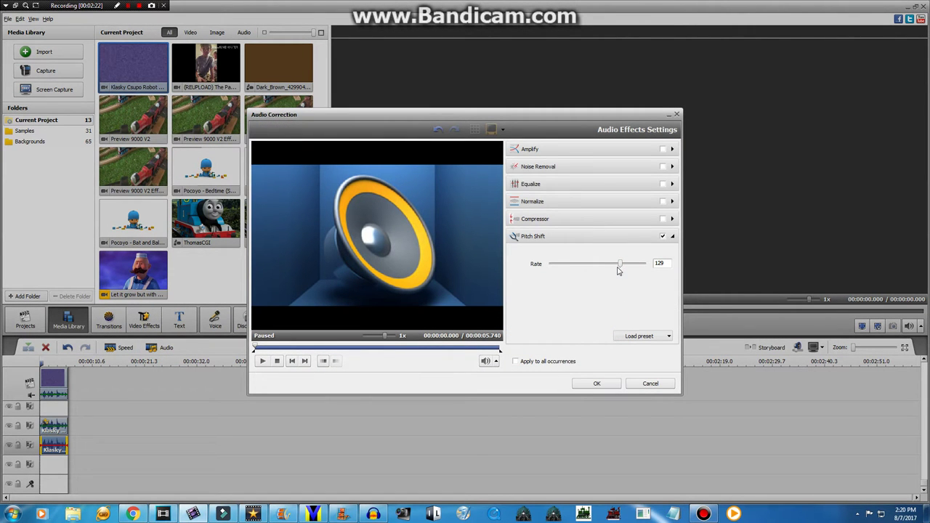
left_click(594, 385)
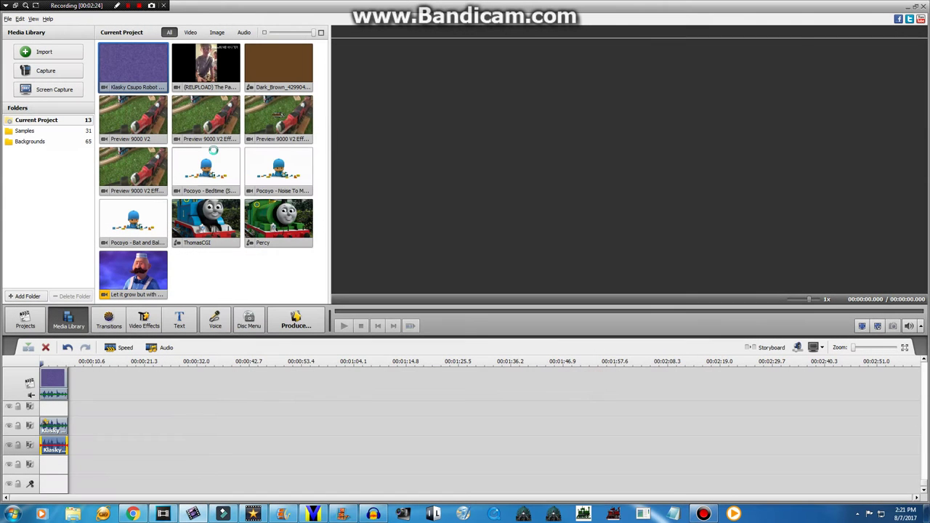
- Add a third Klasky Csupo Robot audio copy on the next lower track and shift its pitch with a rate slightly below the default
left_click_drag(133, 85, 52, 466)
left_click(160, 350)
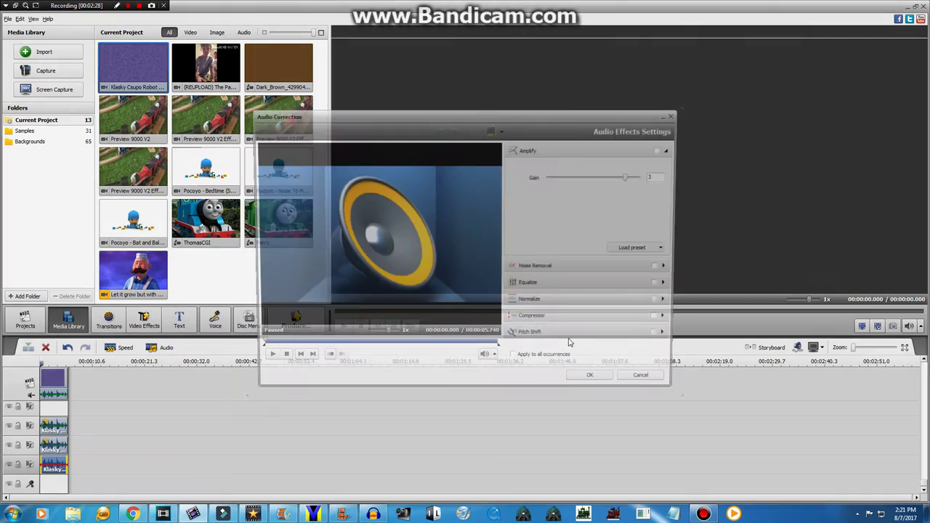
left_click(565, 330)
left_click(582, 264)
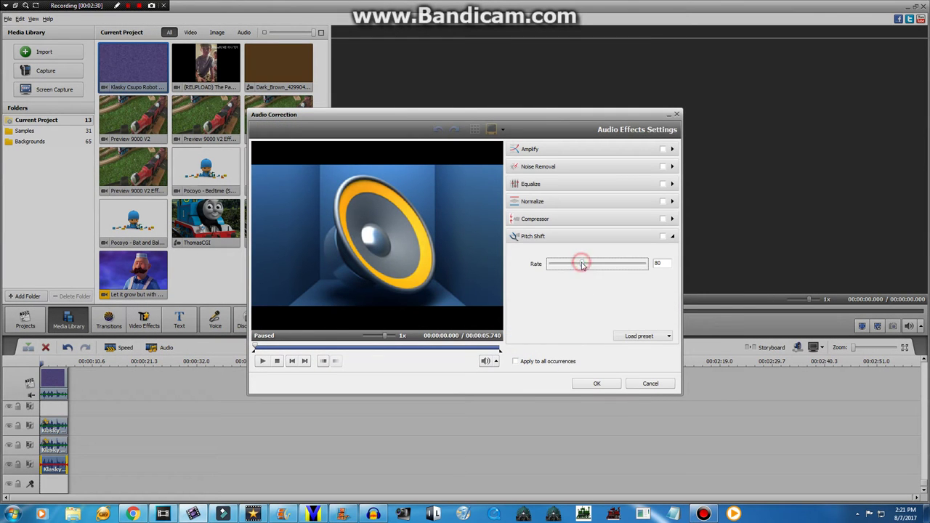
left_click_drag(582, 265, 583, 267)
left_click_drag(581, 268, 579, 268)
left_click(597, 384)
- Play the project from the start to review the combined video effects and layered pitch-shifted audio
left_click(343, 326)
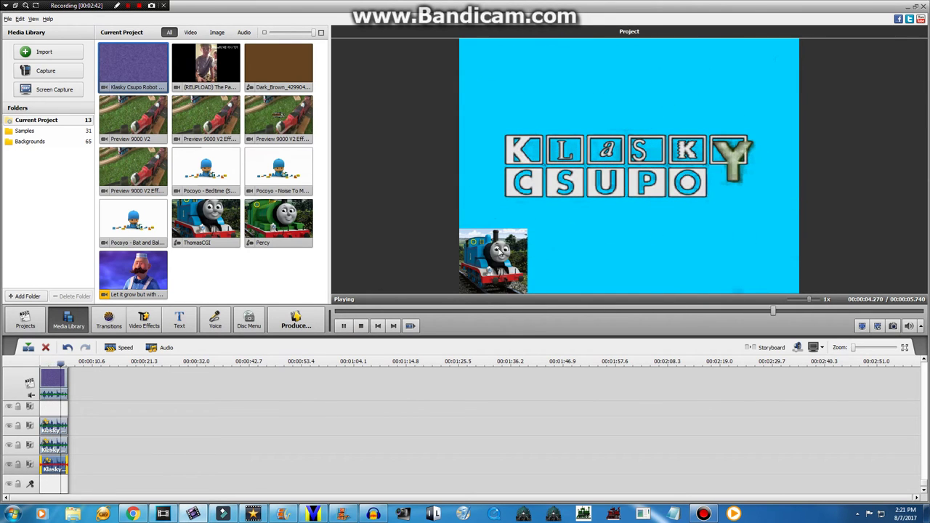
left_click(703, 514)
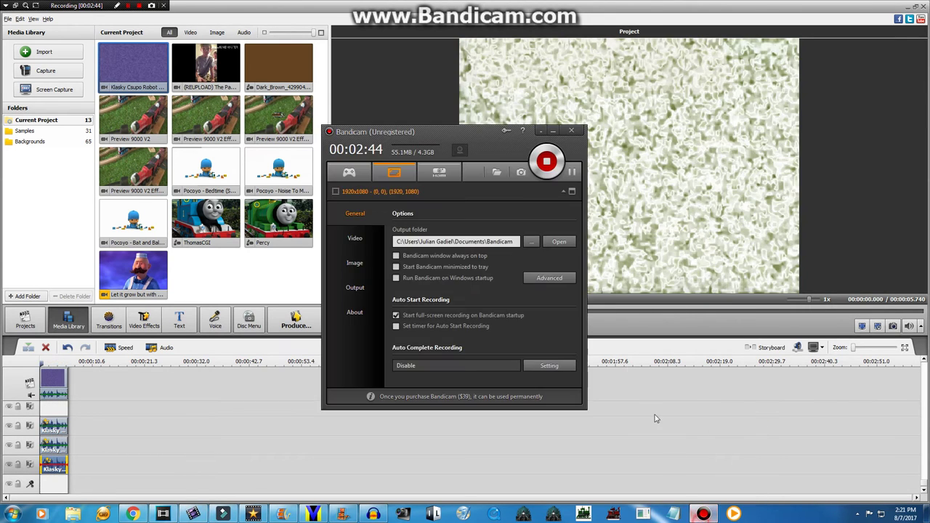
left_click(547, 161)
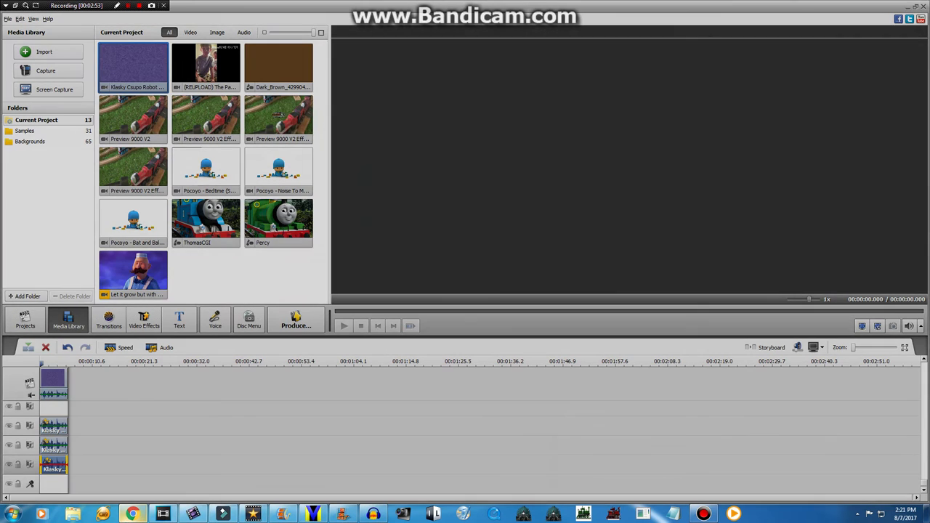
- Switch to Chrome and open the title of the "Let it grow but with a layer added every second" YouTube video to read it in full
left_click(133, 514)
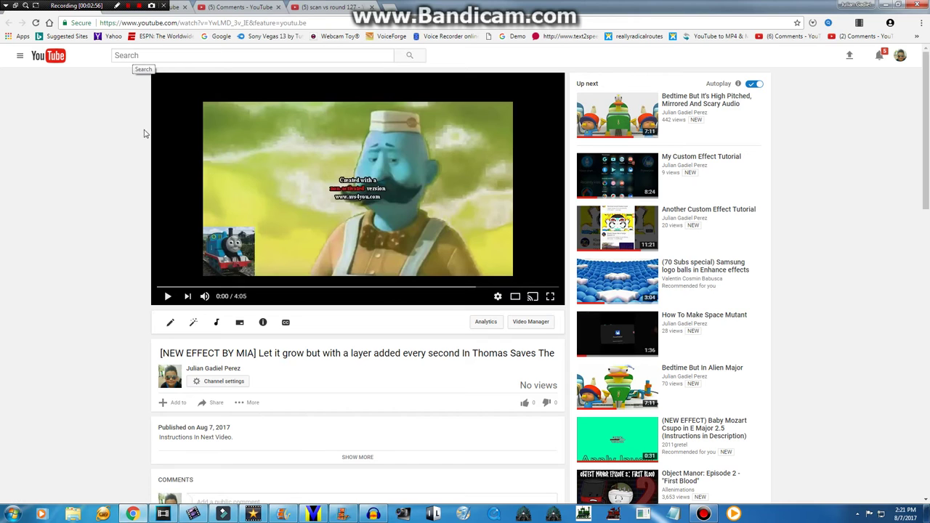
left_click(469, 353)
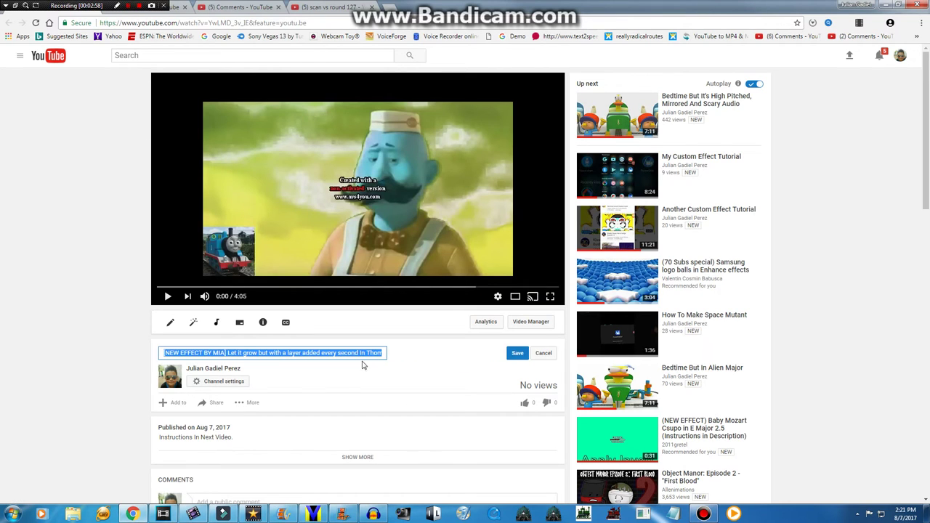
left_click(366, 353)
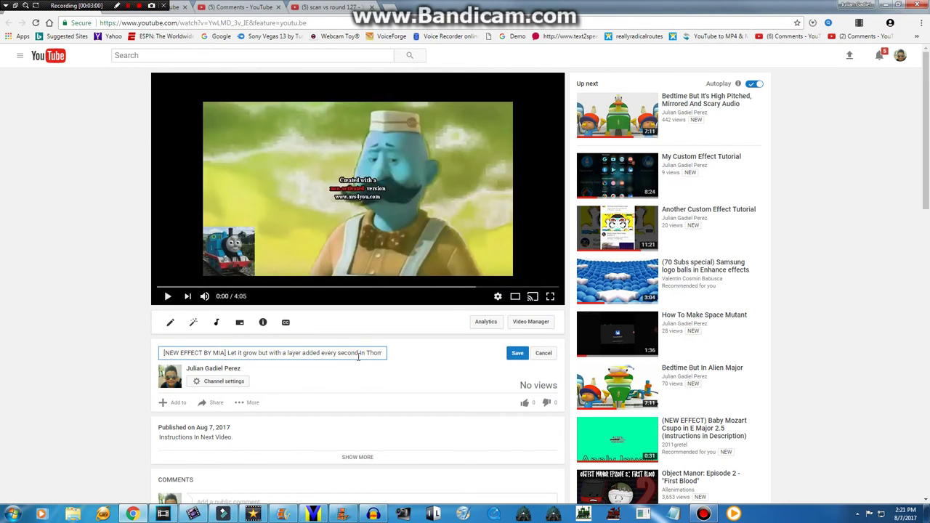
left_click(367, 355)
- Search YouTube for "percy saves the day" and refine the search by adding the creator's first name
left_click(121, 55)
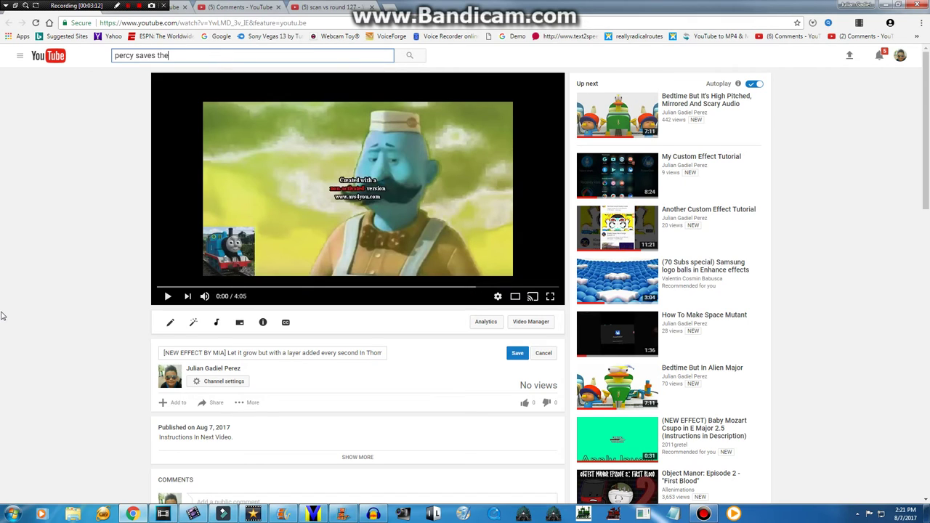
type("y")
key("Return")
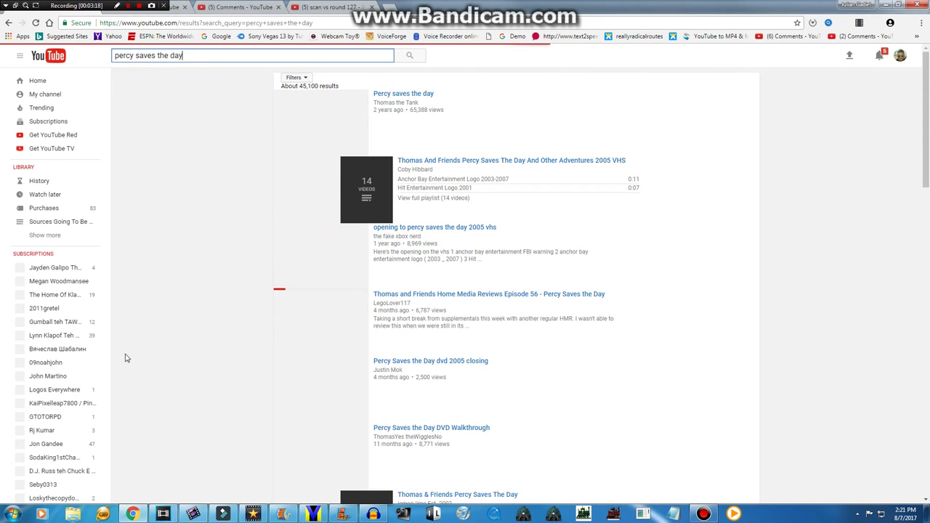
left_click(193, 57)
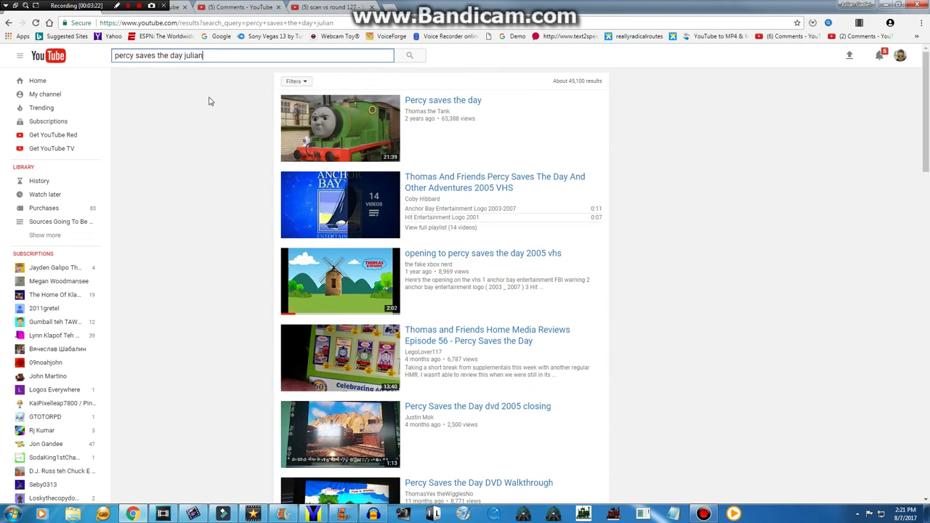
key("Return")
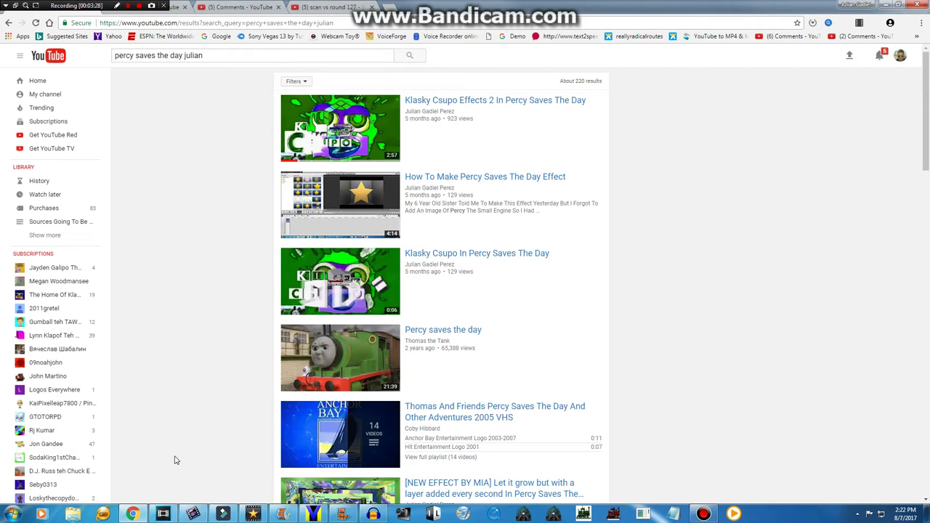
- Return to AVS Video Editor and prepare to produce the movie in the File category, with Play sound as the final action
left_click(193, 514)
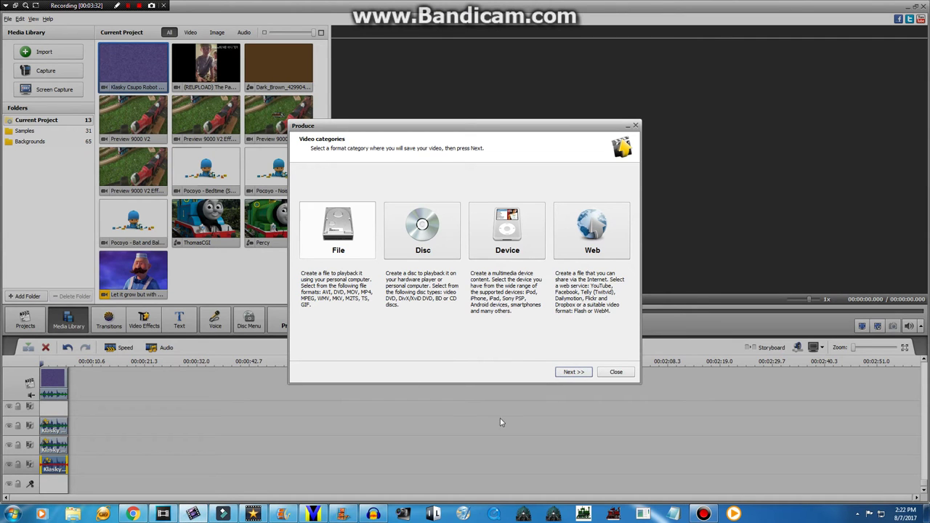
left_click(572, 372)
left_click(572, 371)
left_click(523, 326)
- Name the output file "Klasky Csupo In Thomas Saves The Day" and start creating the movie
double_click(535, 216)
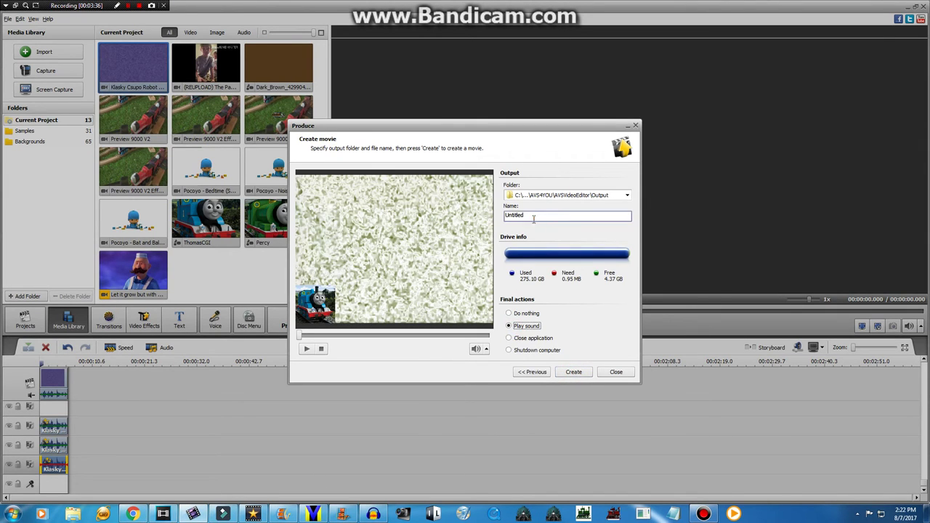
type("Klasky Cs")
type("upo In Thomas Saves The Day")
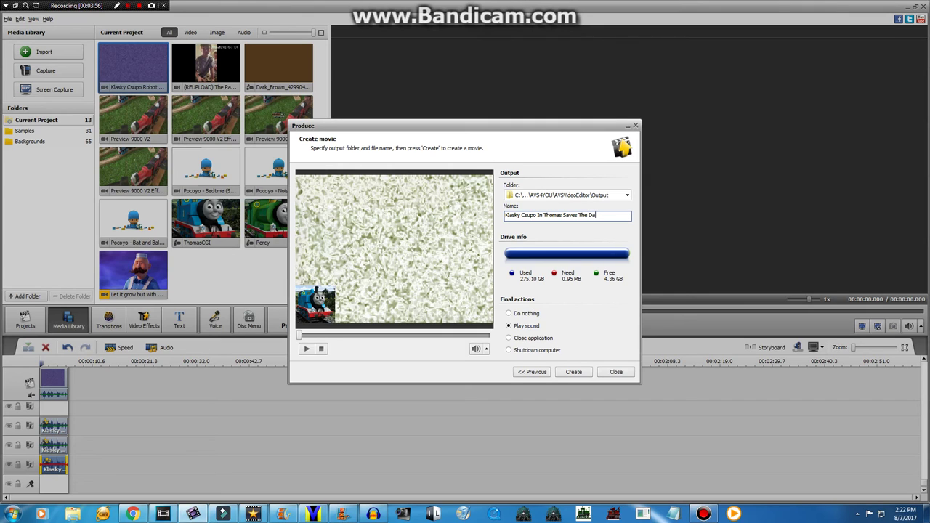
left_click(573, 372)
left_click(452, 279)
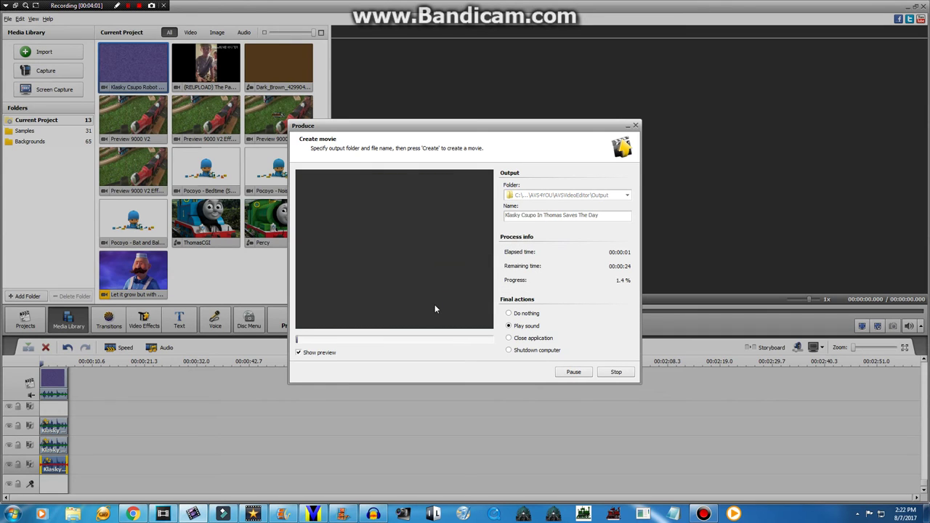
- Check the rendering progress and view part of the "How To Make Percy Saves The Day Effect" video in Chrome from about 2:05, pausing and rewinding it
left_click(133, 515)
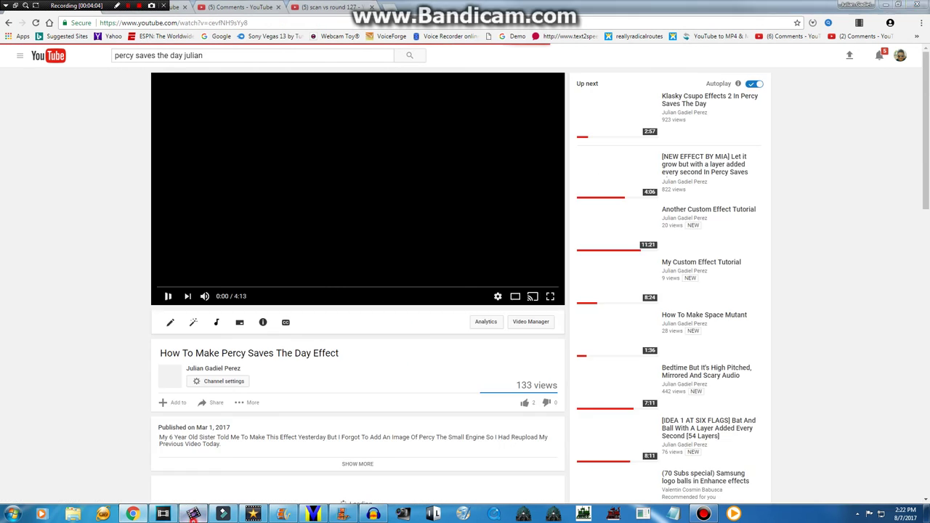
left_click(192, 514)
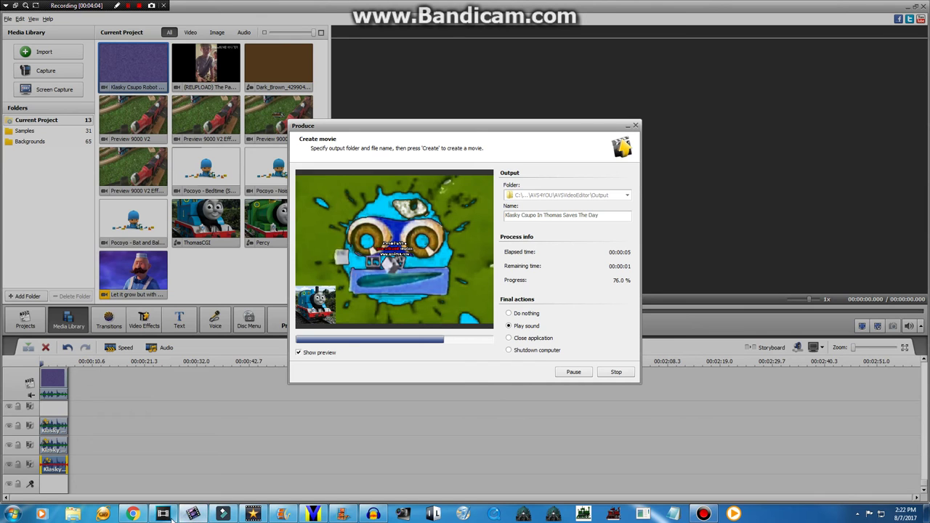
left_click(133, 514)
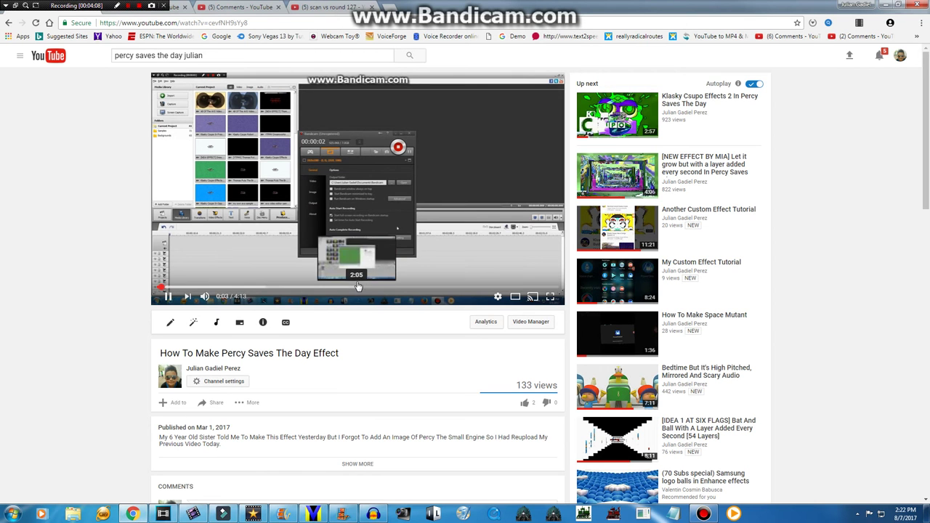
left_click(357, 287)
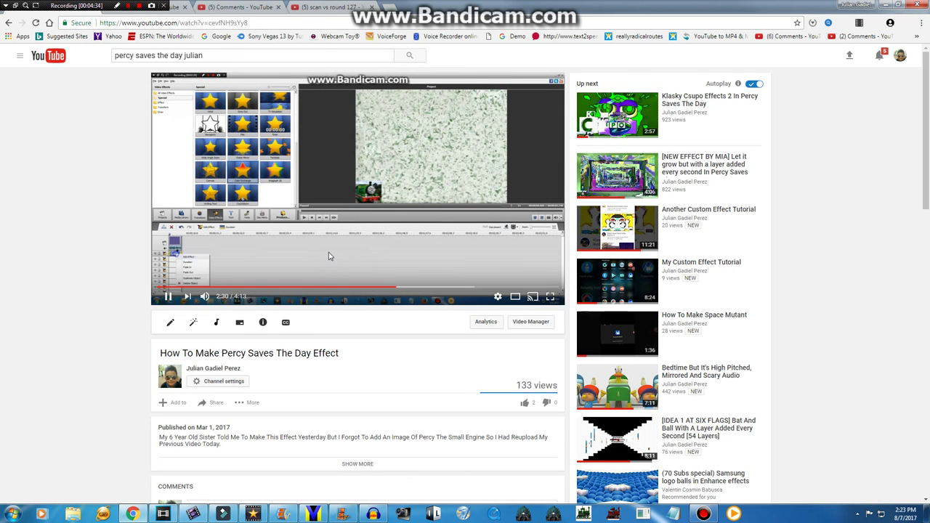
left_click(328, 257)
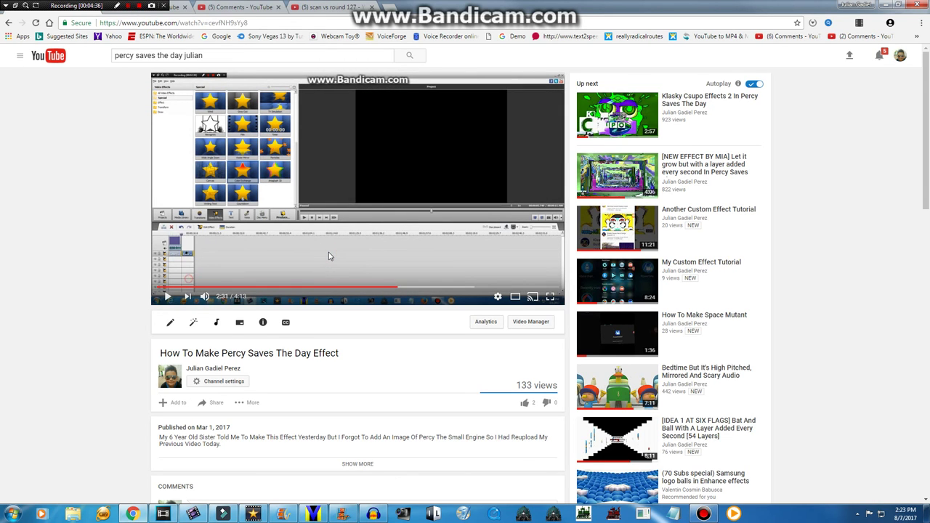
key("Home")
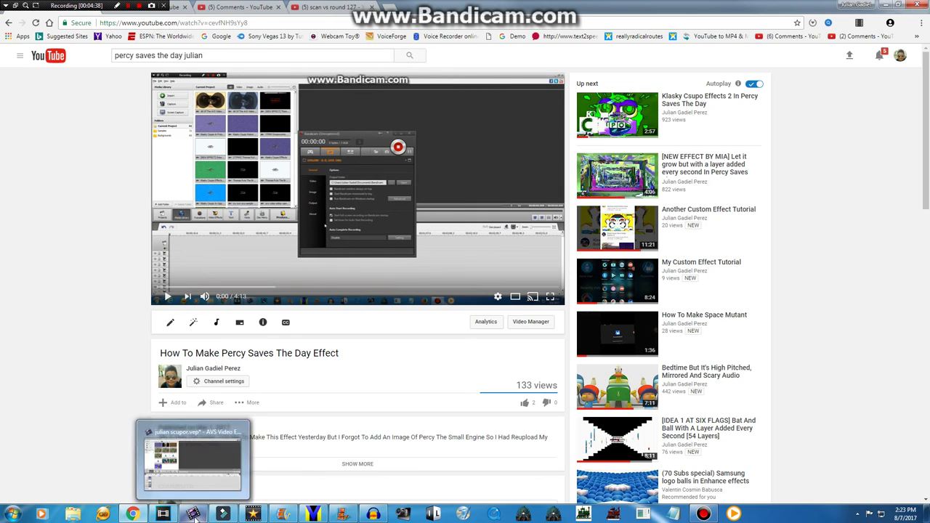